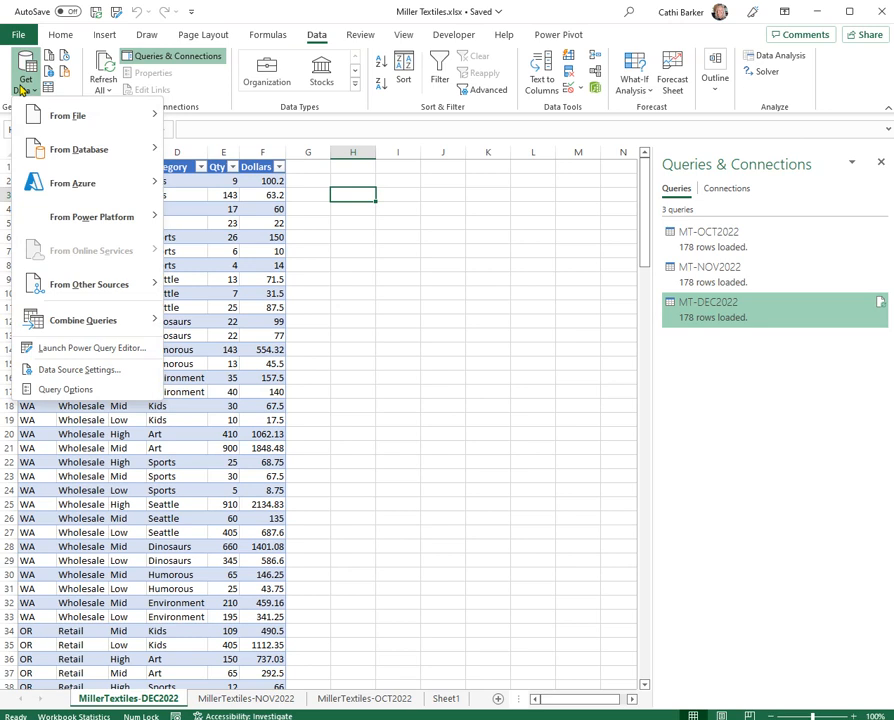
mouse_move(90, 120)
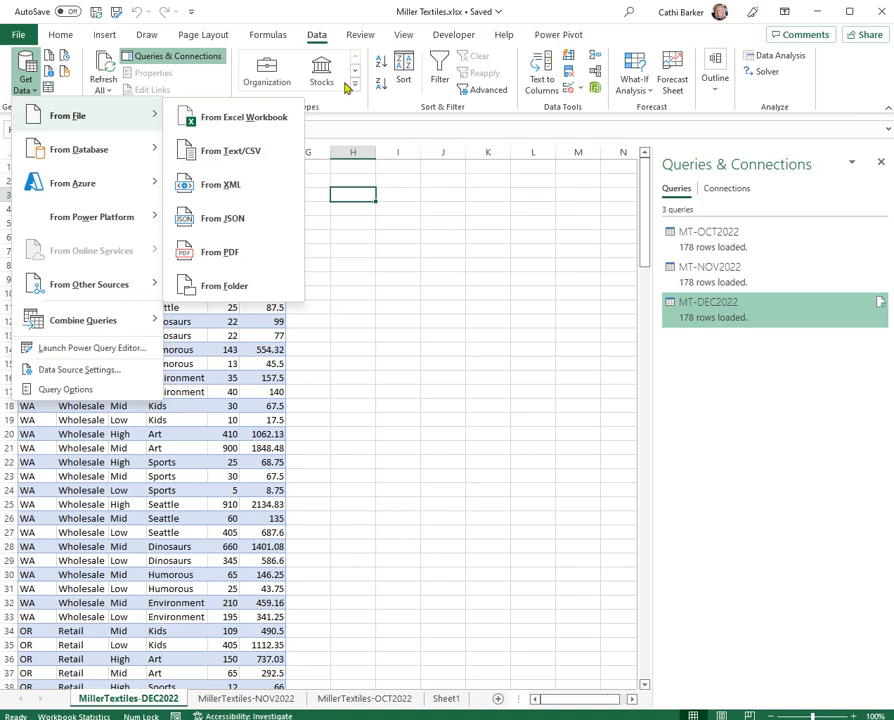
mouse_move(88, 157)
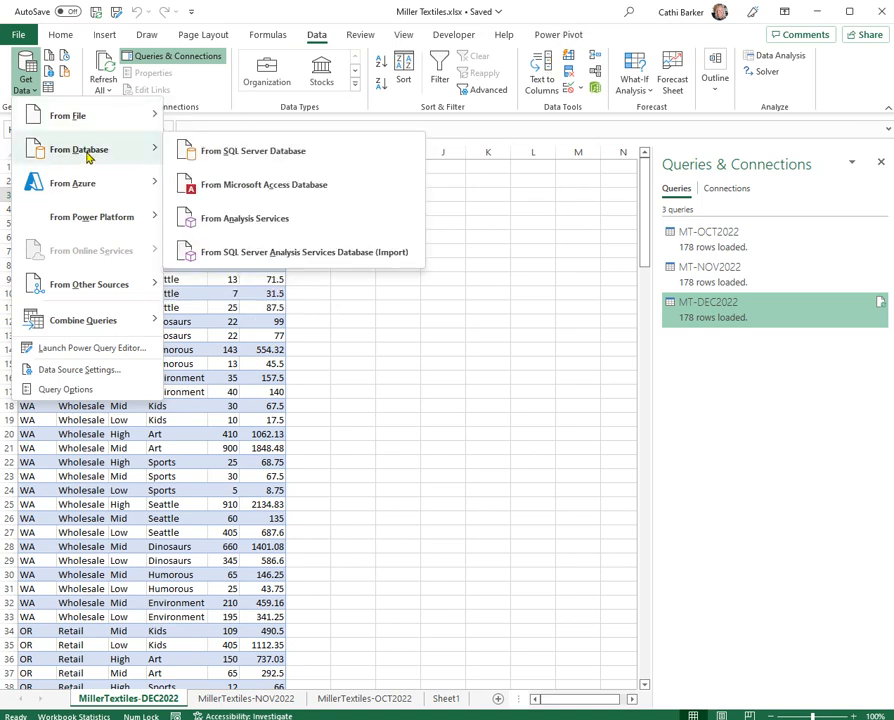
click(506, 256)
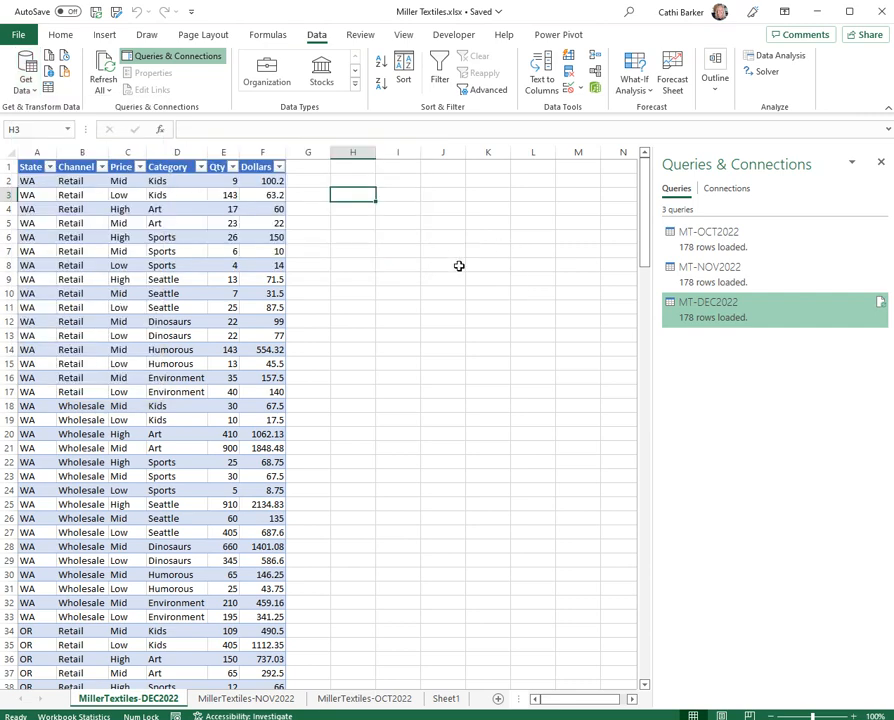
Step: Create a new blank workbook and save it to the Desktop as Northwind Traders
key(ctrl+n)
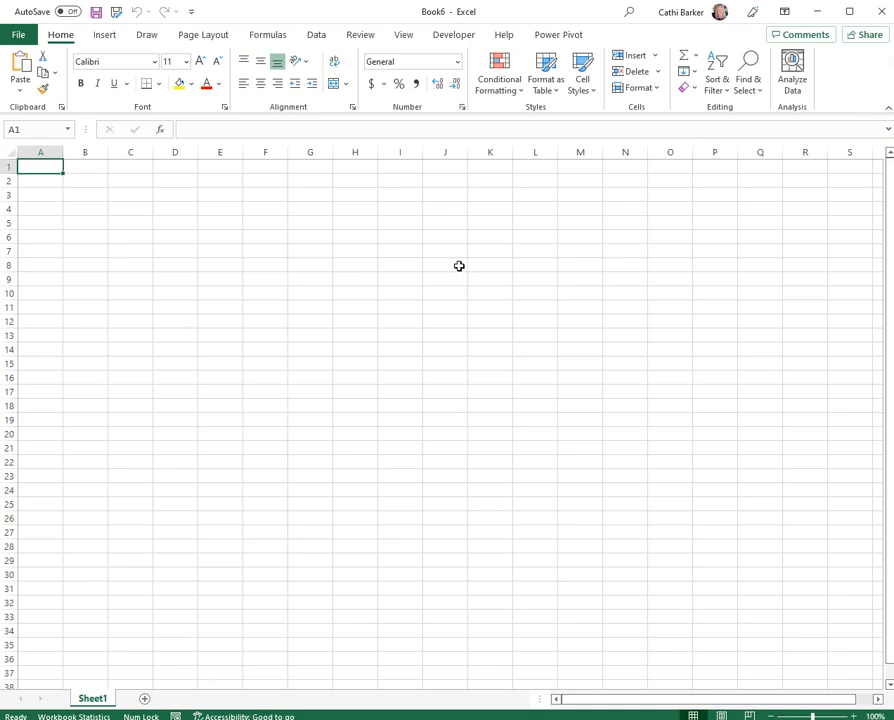
key(F12)
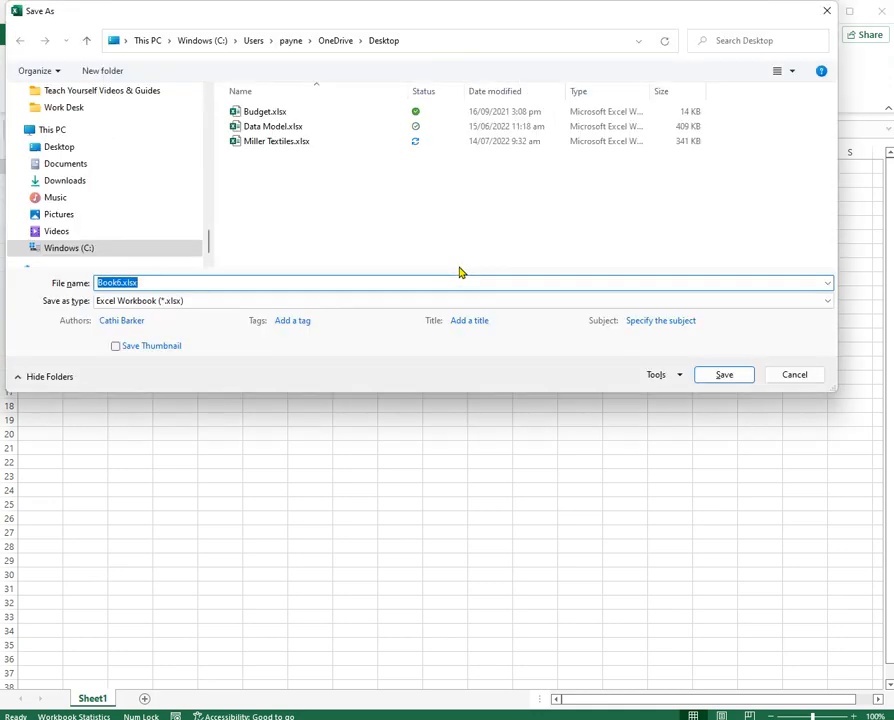
click(62, 153)
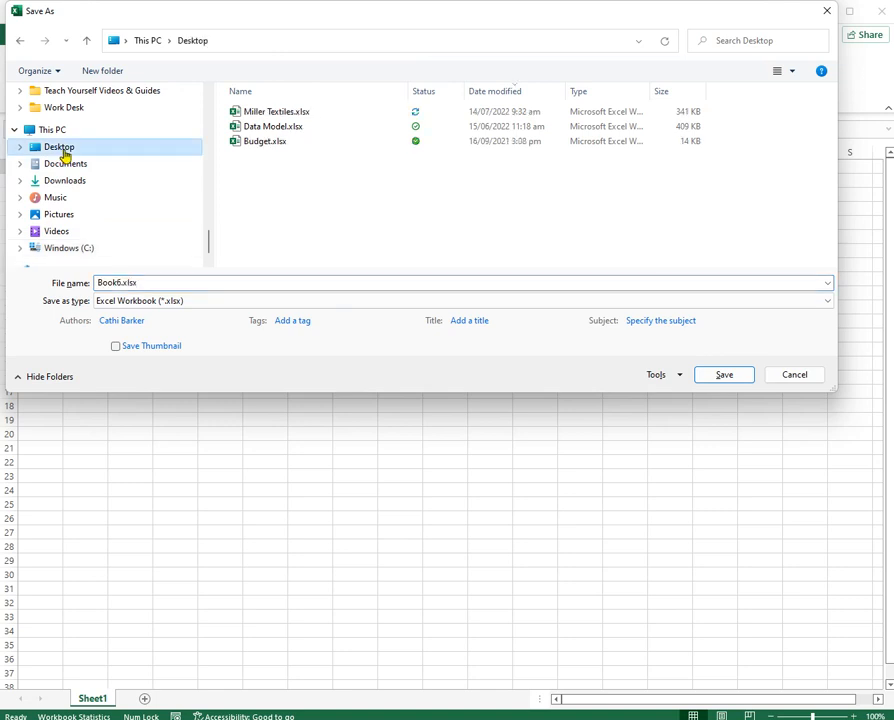
text(Northwind Traders)
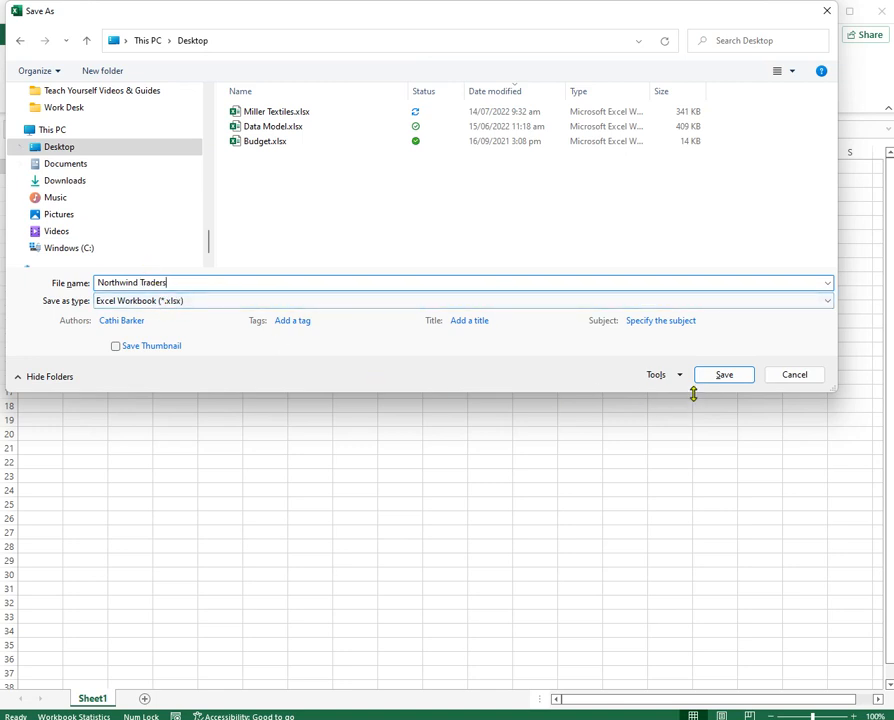
click(729, 377)
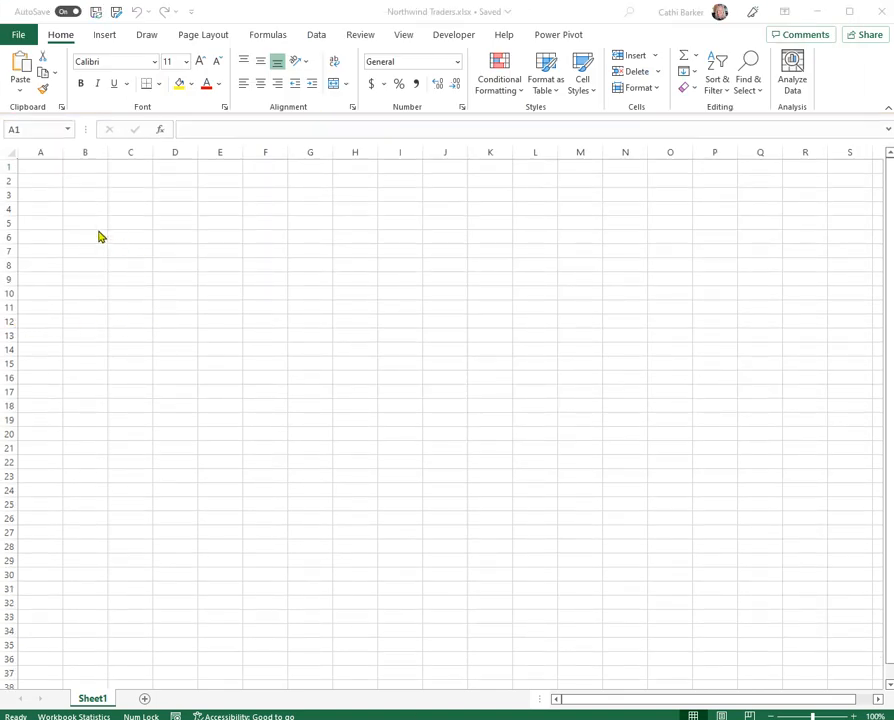
click(44, 167)
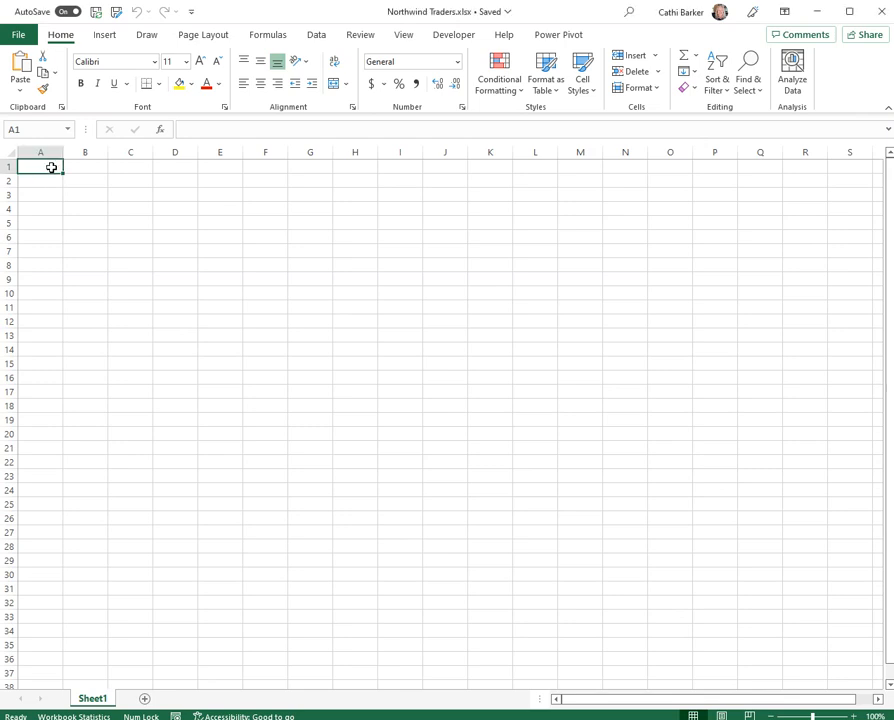
Step: Open the Power Pivot window to manage the workbook's data model
click(317, 36)
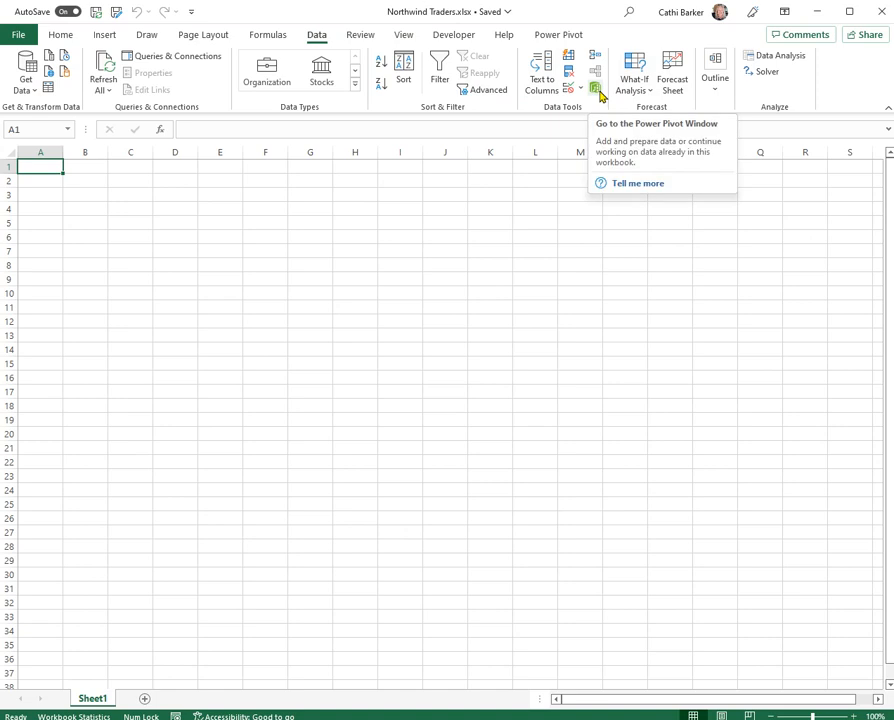
click(578, 40)
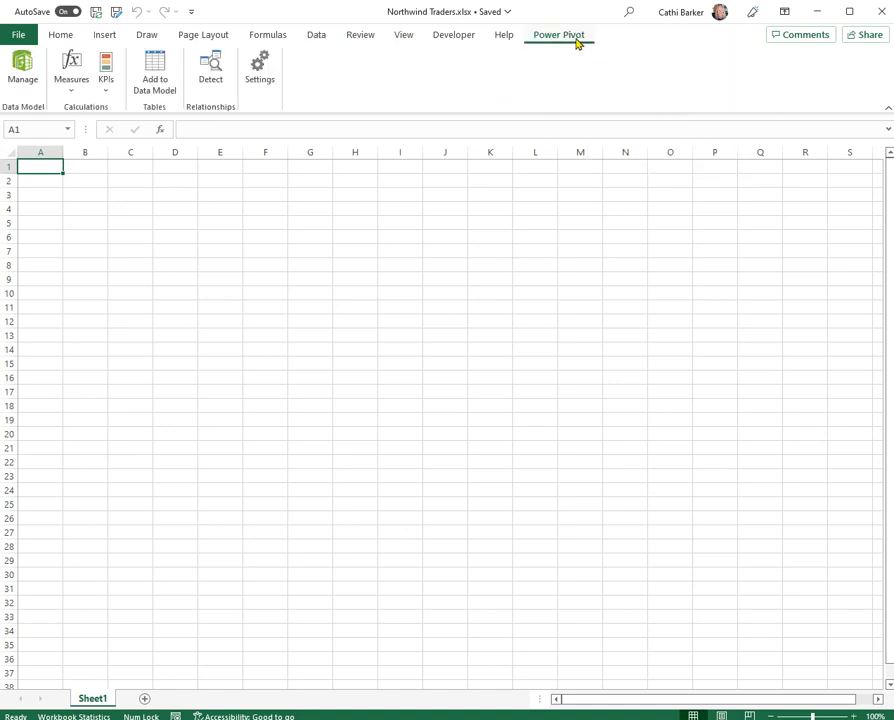
click(24, 68)
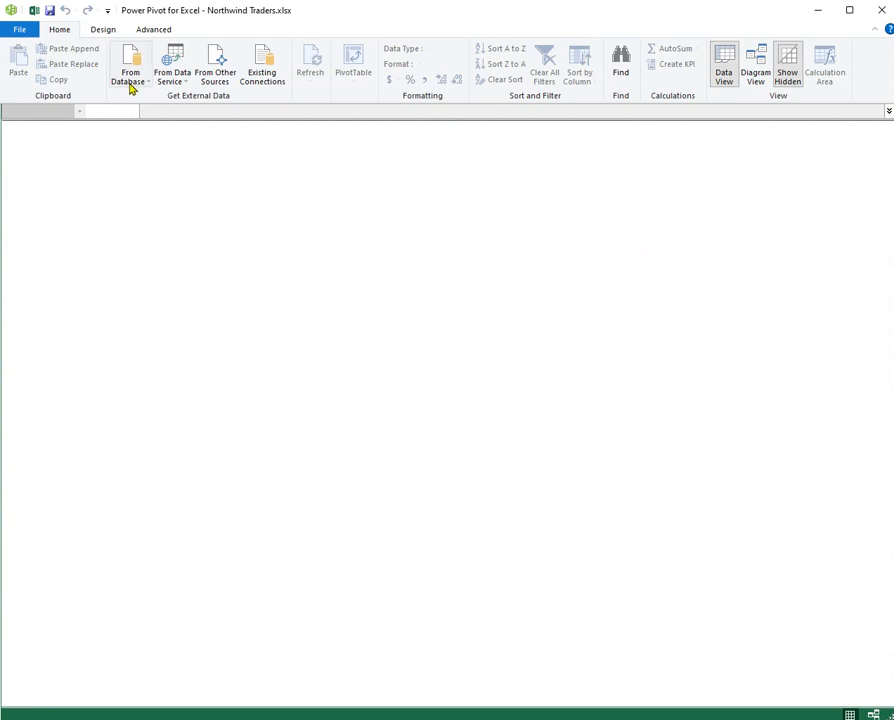
Step: Start a table import from an Access database and choose Northwind.accdb in the Exercises folder as the source
click(224, 74)
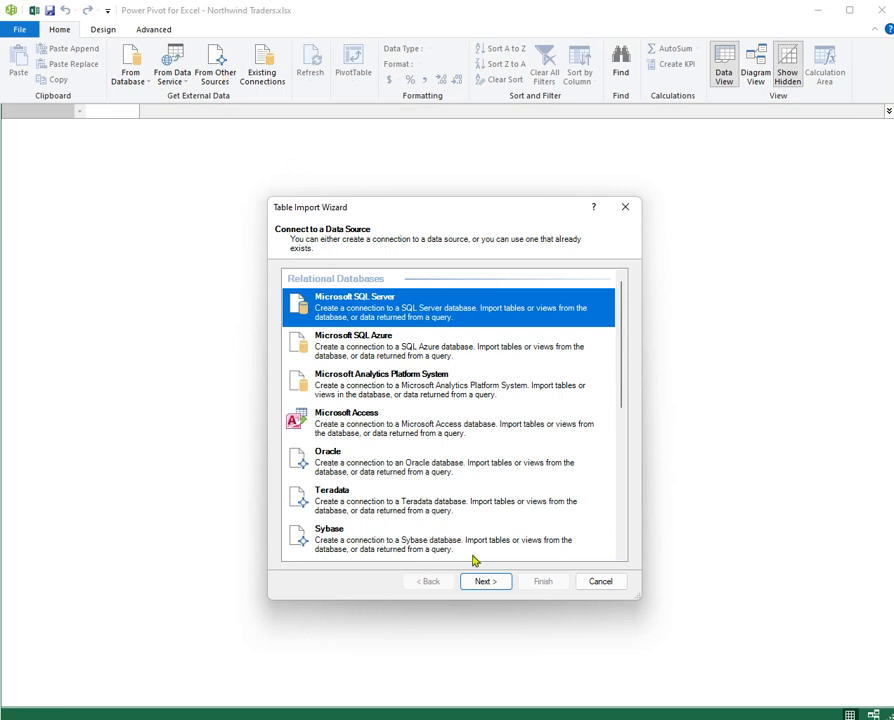
click(601, 584)
click(137, 82)
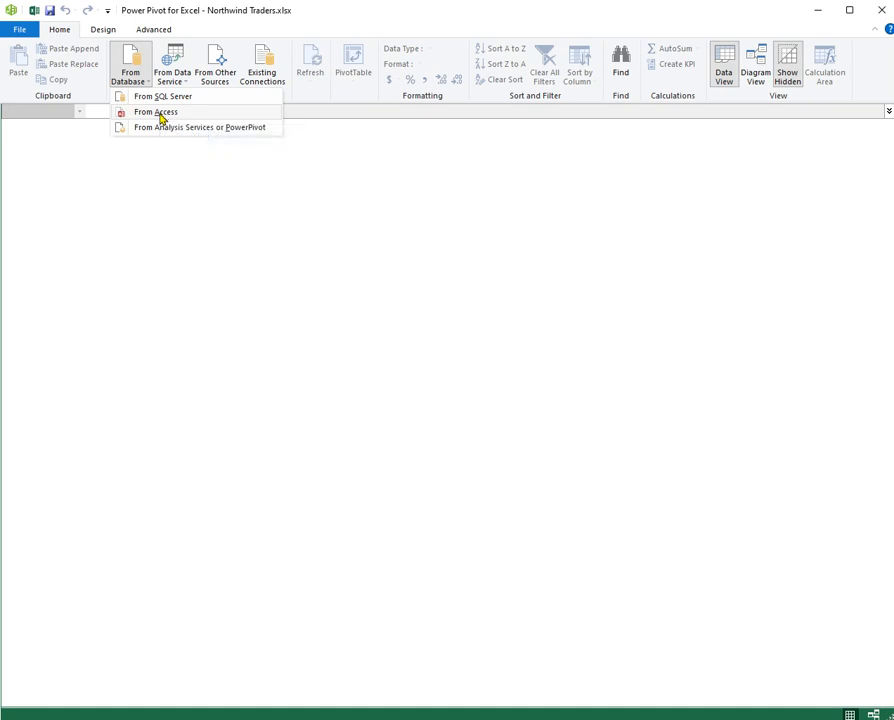
click(161, 118)
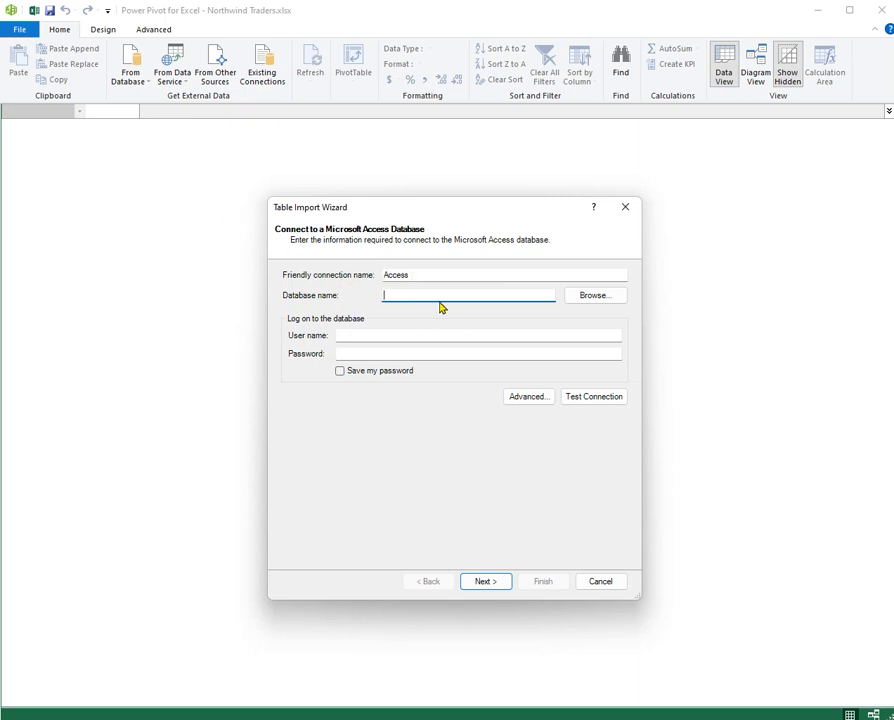
click(603, 301)
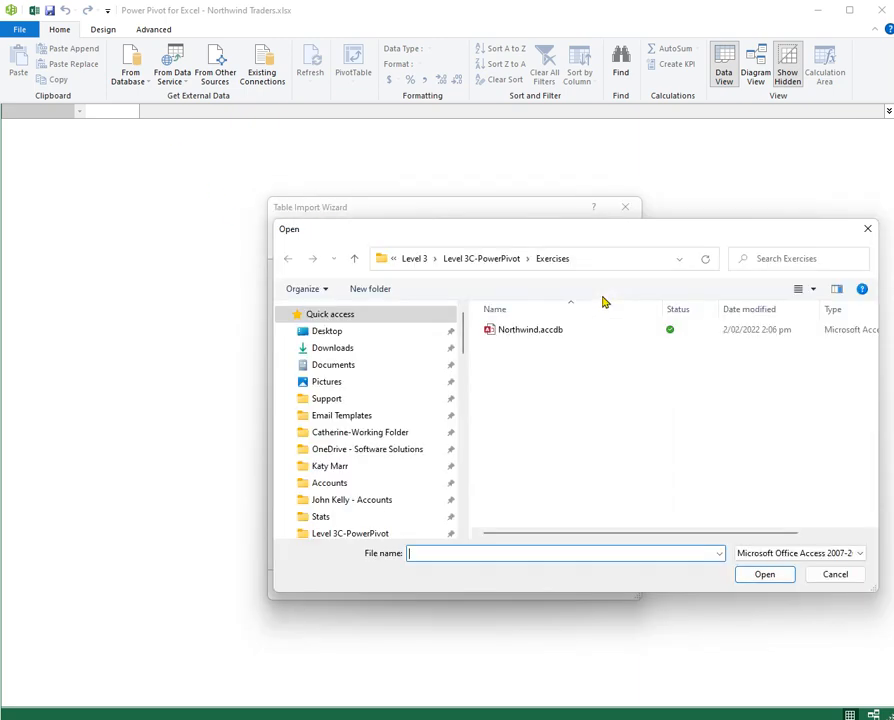
click(555, 333)
click(776, 579)
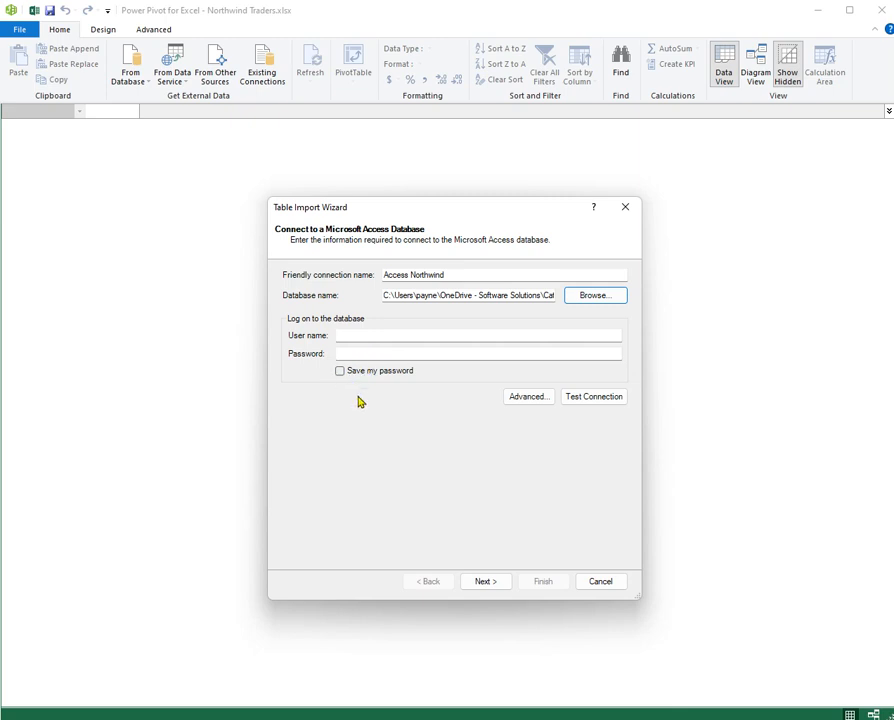
Step: Test the Access Northwind connection and review its advanced connection properties without changing them
click(595, 399)
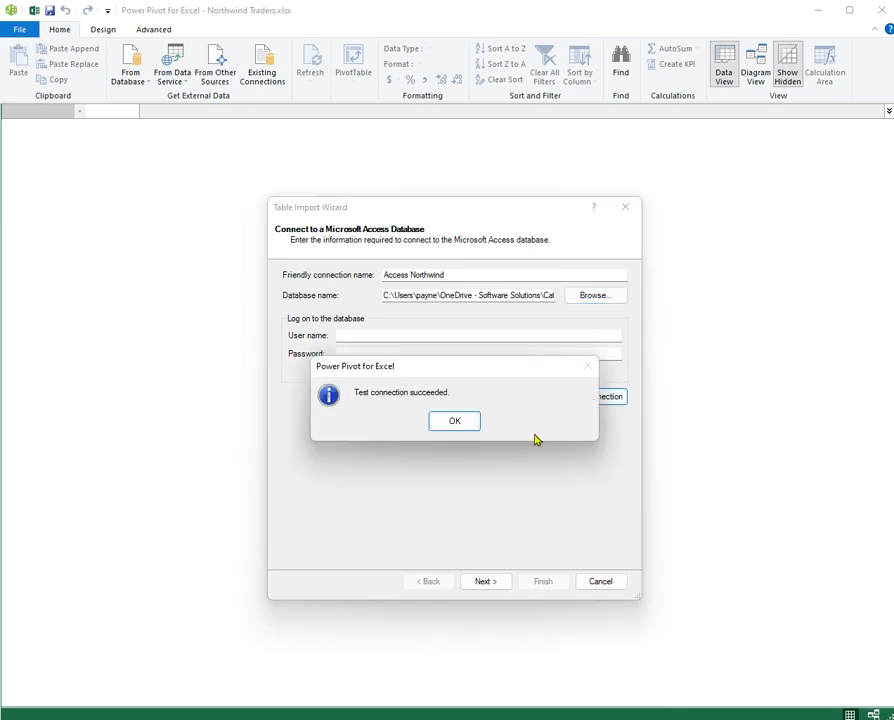
click(464, 424)
click(522, 397)
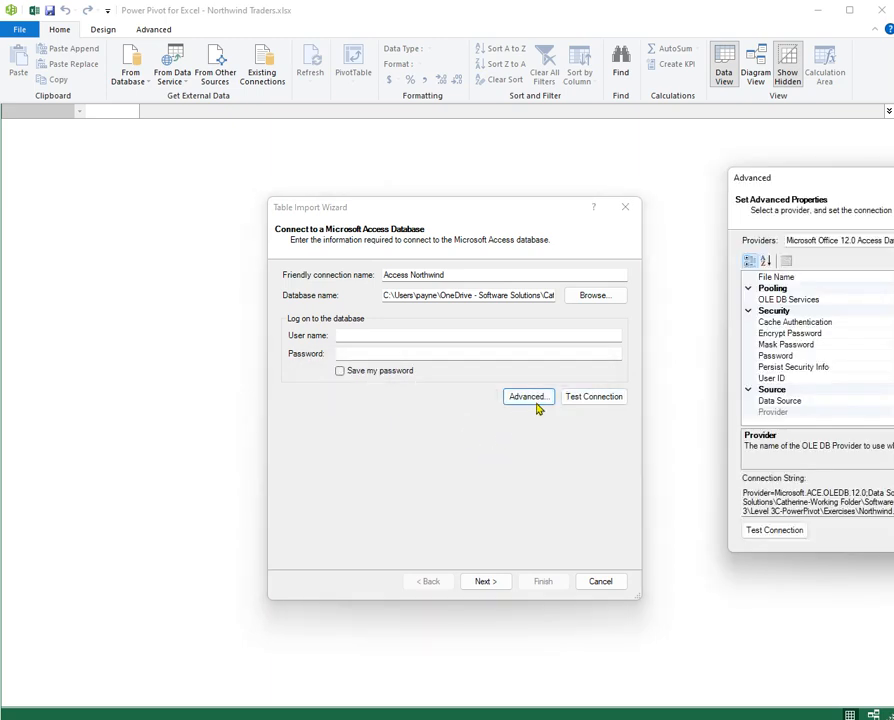
drag(846, 186, 694, 196)
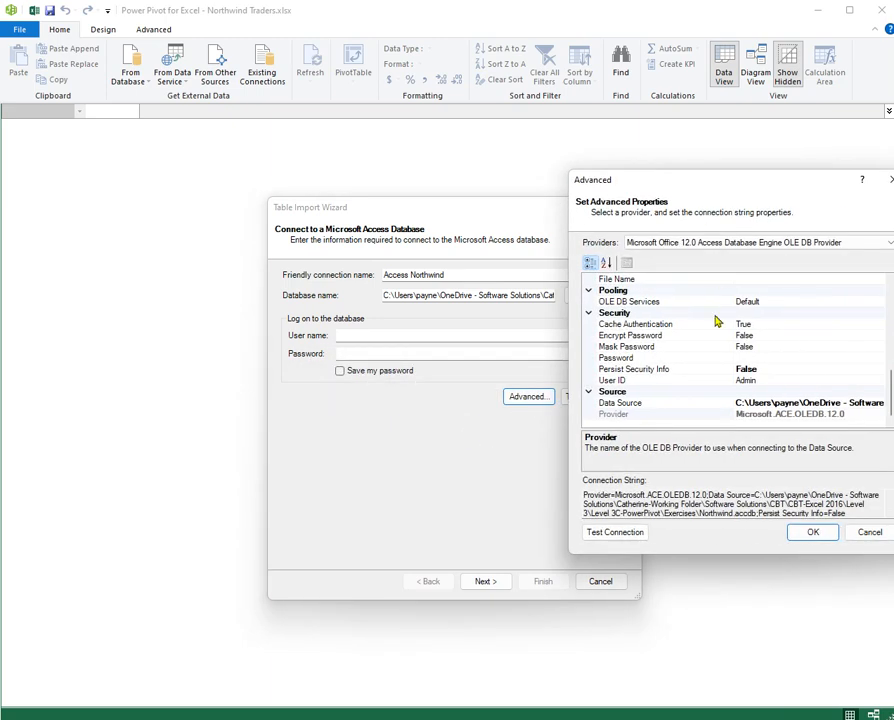
click(869, 532)
Step: Choose from the list of tables and import Categories, Customers, Employees, Order Details, Orders, Products, Shippers and Suppliers into the data model
click(481, 582)
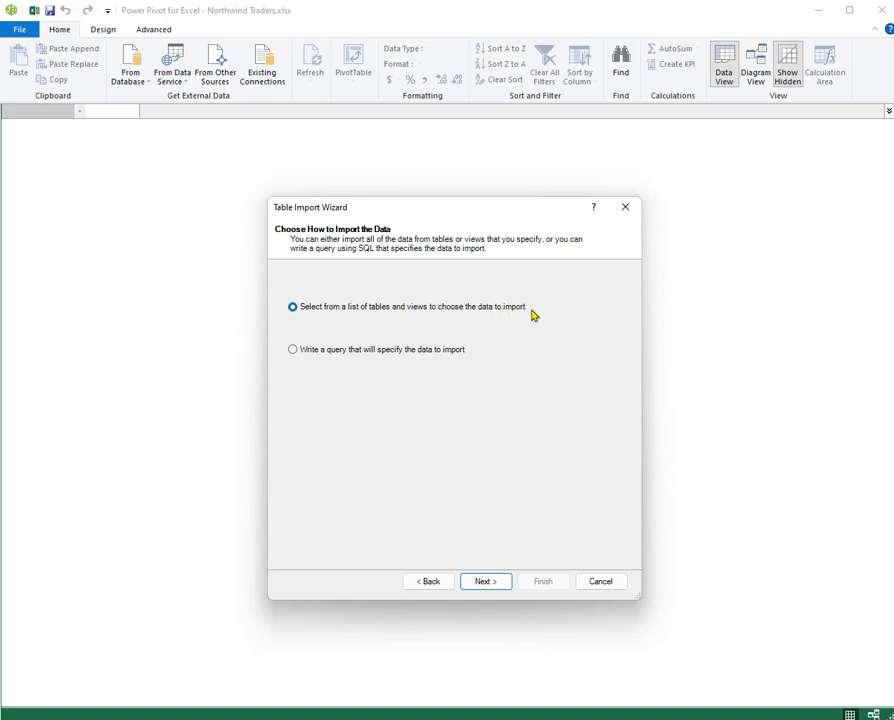
click(488, 583)
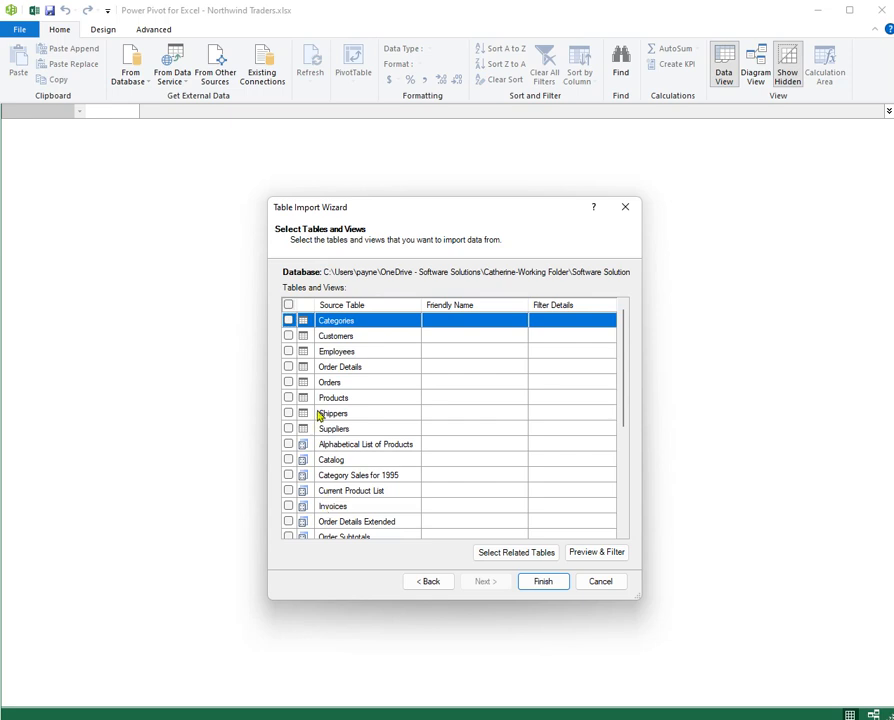
click(288, 306)
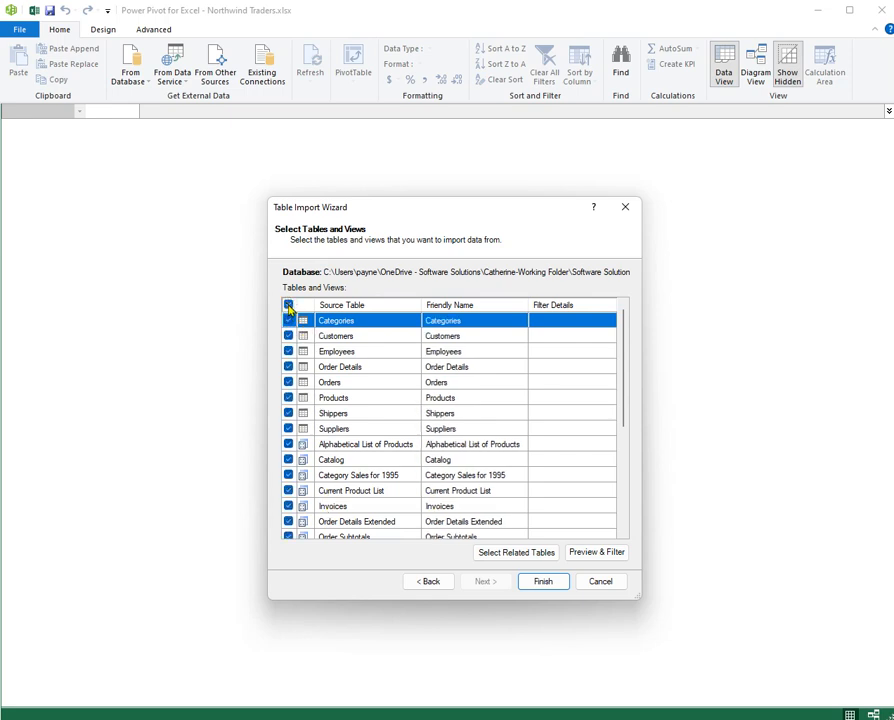
click(288, 306)
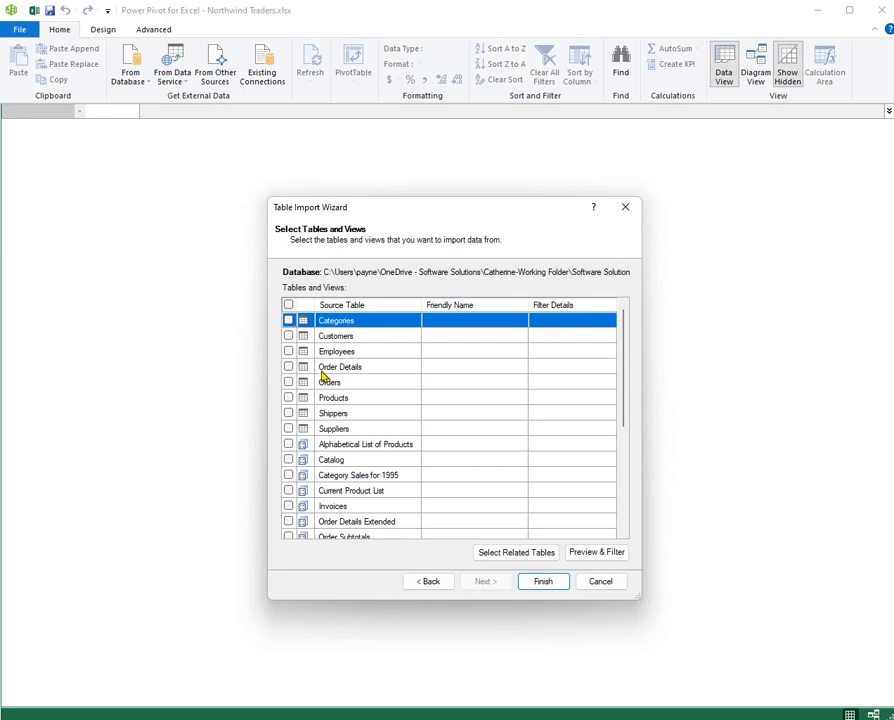
click(289, 320)
shift+click(288, 430)
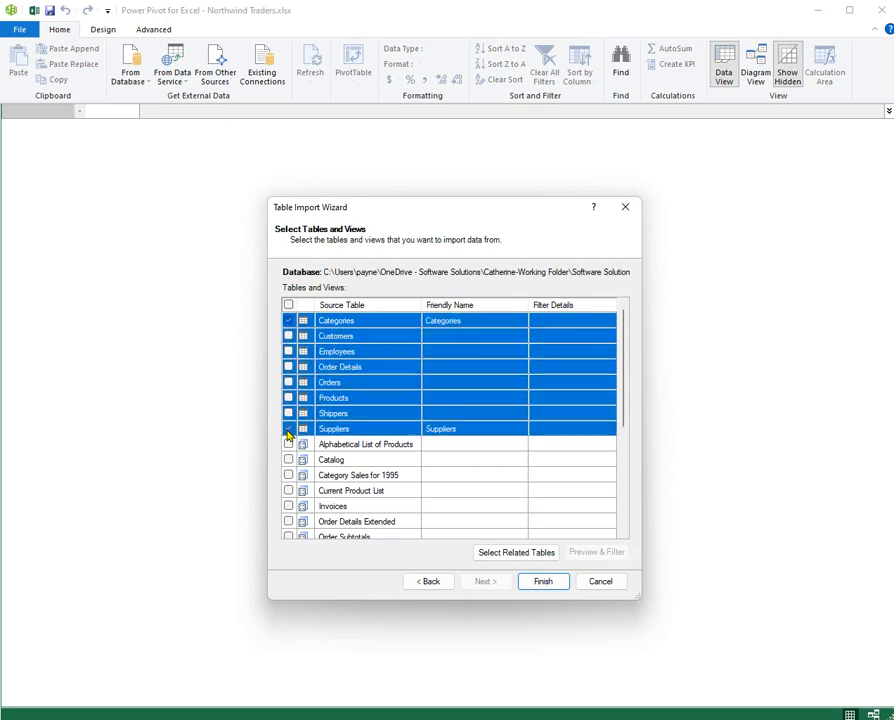
click(287, 336)
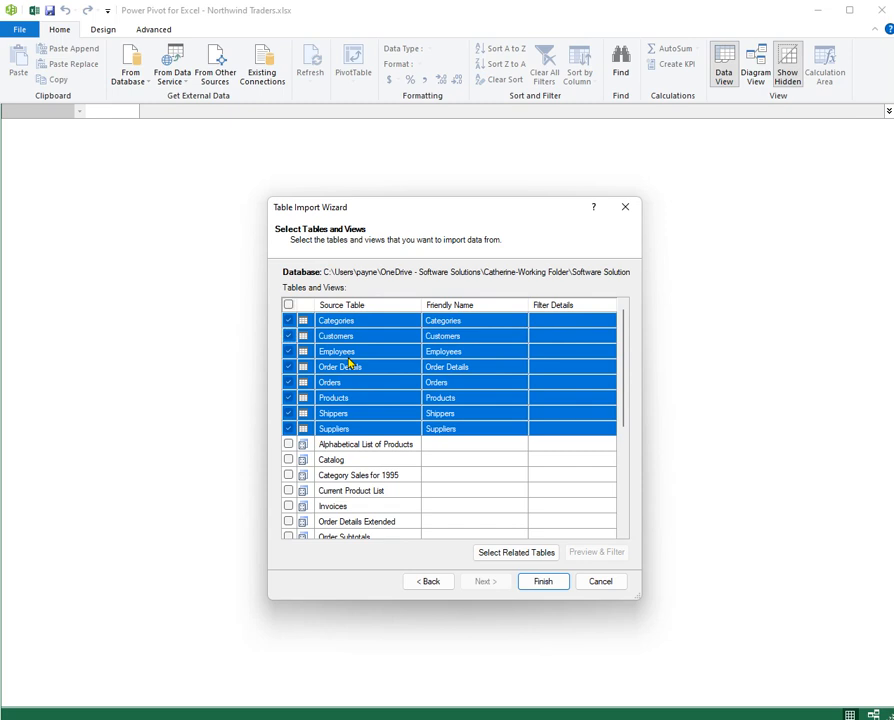
click(541, 585)
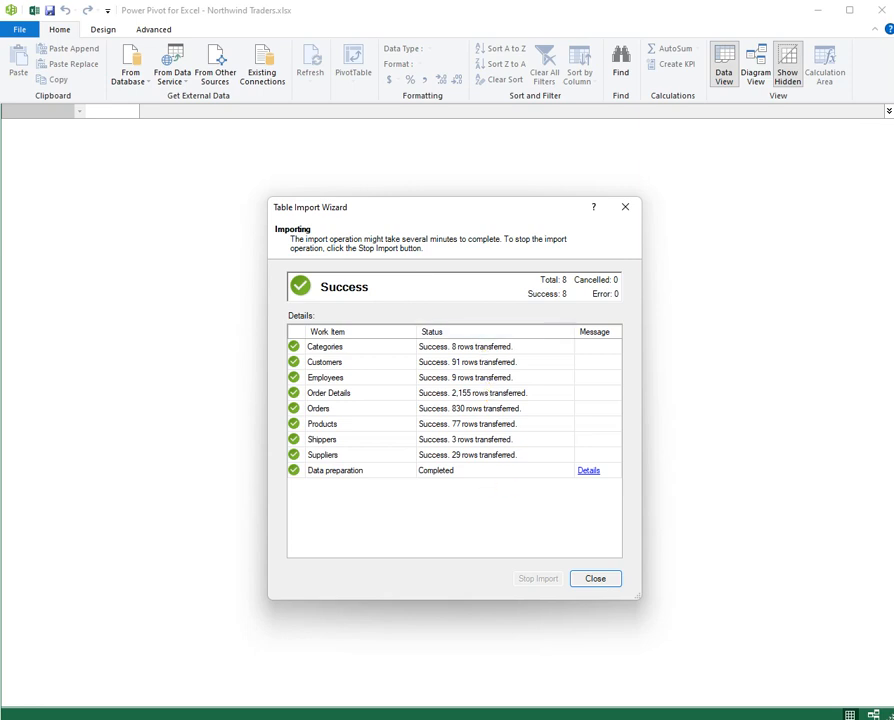
click(600, 579)
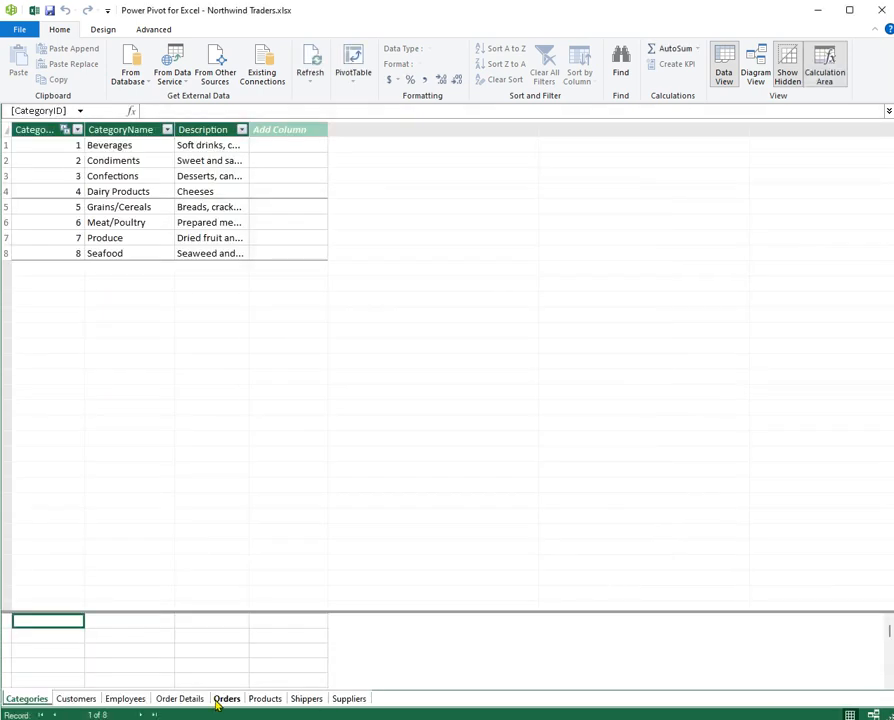
Step: Look through the imported Customers, Employees, Order Details, Orders, Products and Shippers tables
click(89, 700)
click(124, 699)
click(180, 700)
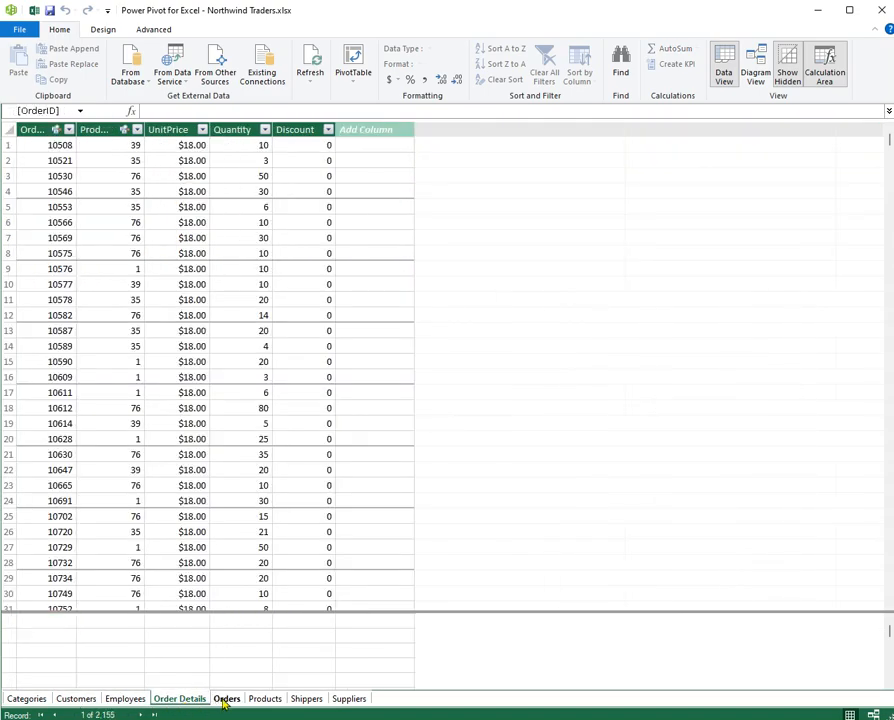
click(226, 699)
click(265, 699)
click(302, 699)
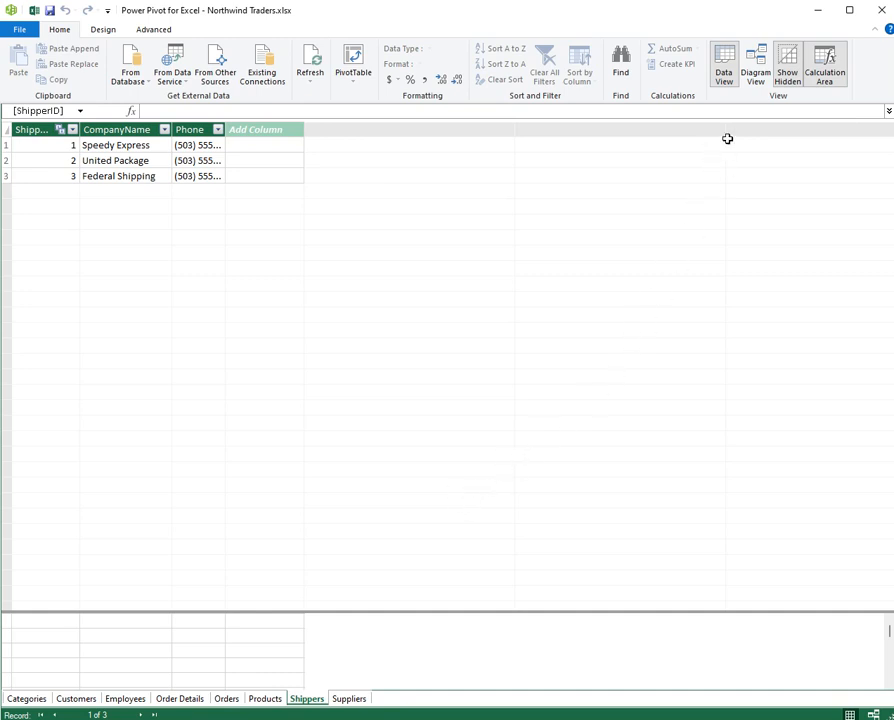
Step: Show the data model as a diagram, then move the Suppliers table up and enlarge it to show all its fields through HomePage
click(758, 70)
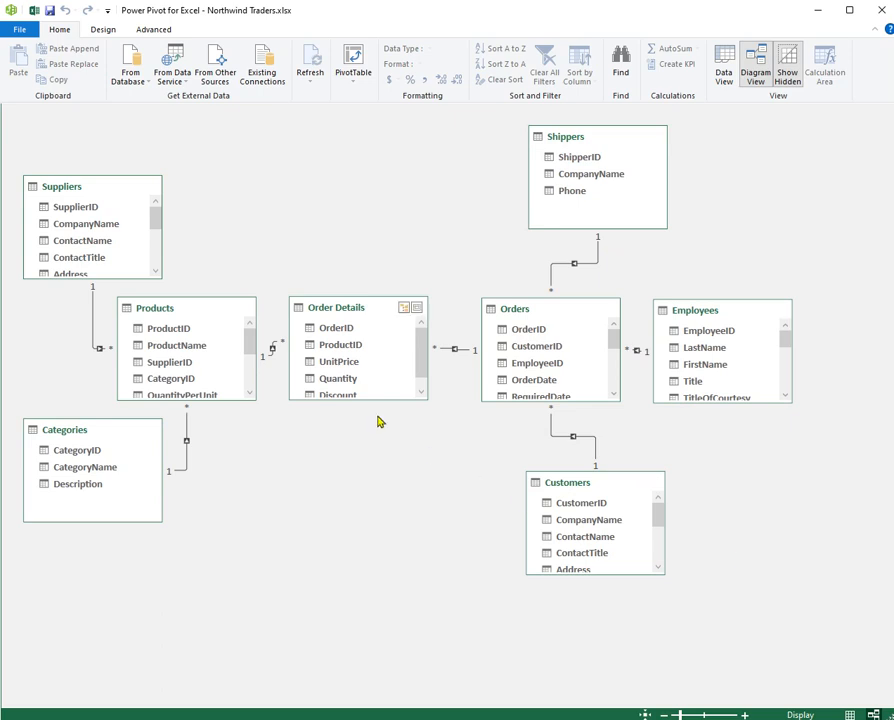
drag(97, 189, 90, 141)
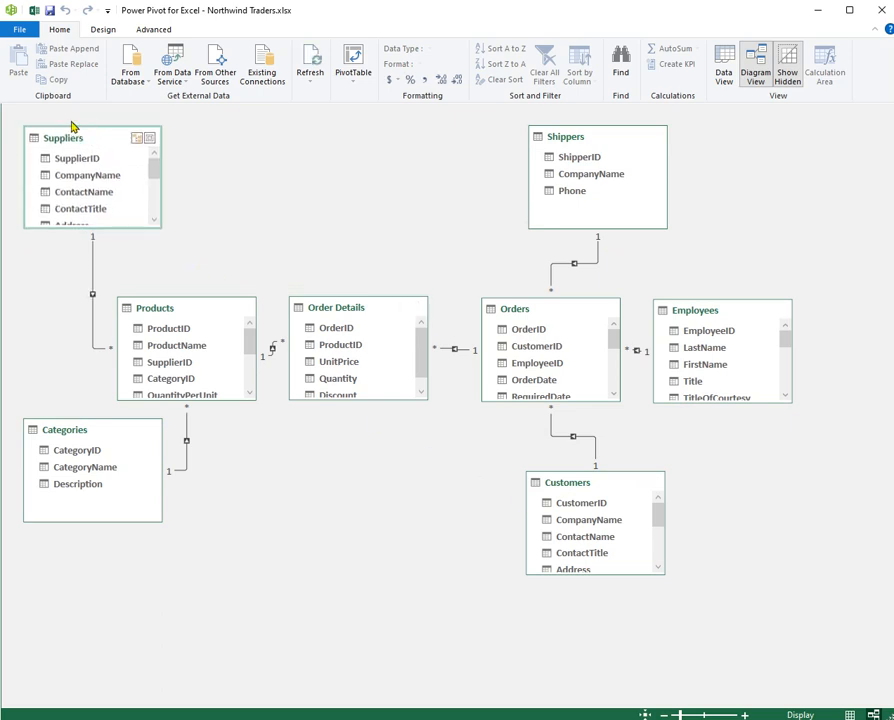
drag(73, 235, 75, 287)
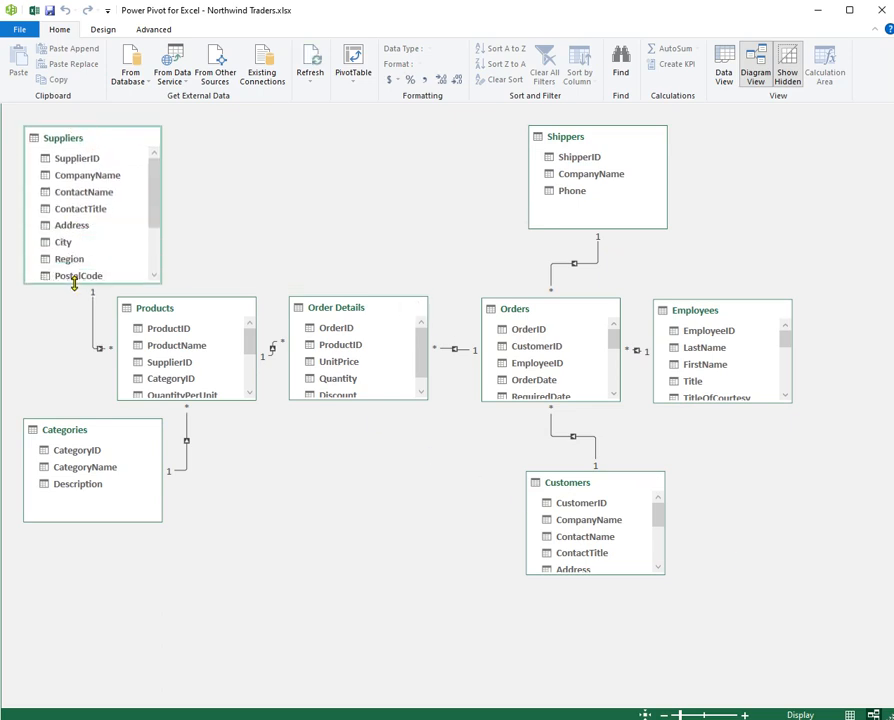
drag(90, 133, 95, 106)
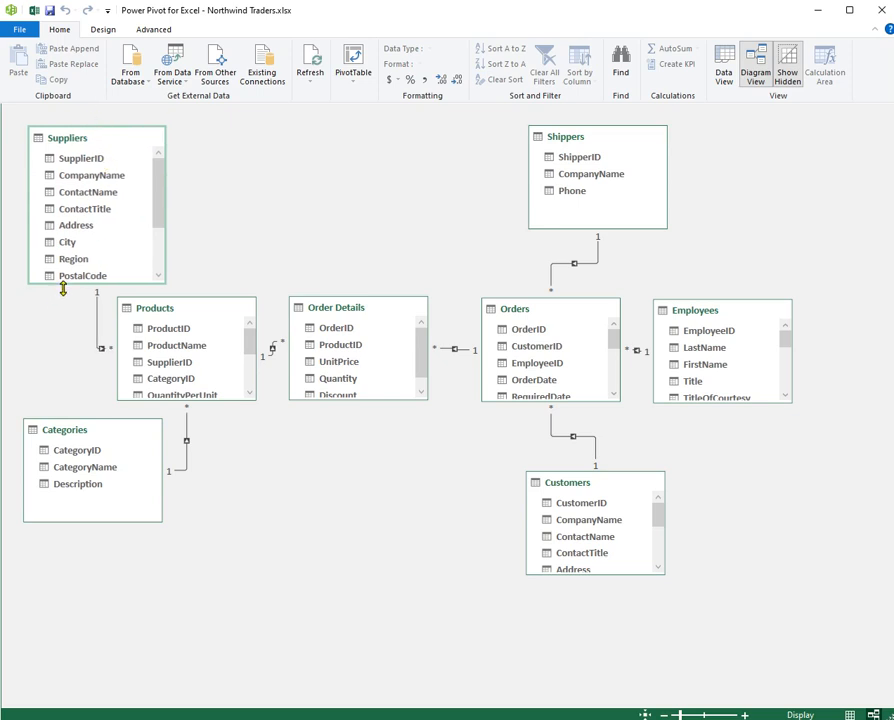
drag(66, 287, 66, 368)
Step: Move the Products table down and right of Suppliers, and the Categories table down to the lower part of the diagram
drag(206, 309, 250, 419)
drag(116, 430, 98, 574)
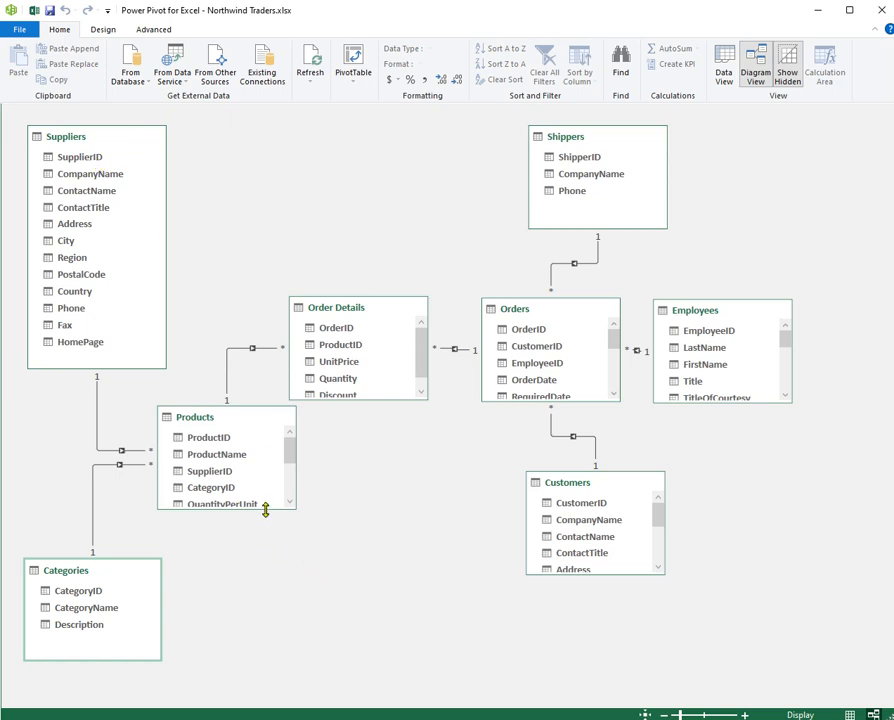
Step: Enlarge the Products table to show all fields through Discontinued, moving Categories down for room, and highlight its relationships with Suppliers and Categories
drag(270, 507, 273, 568)
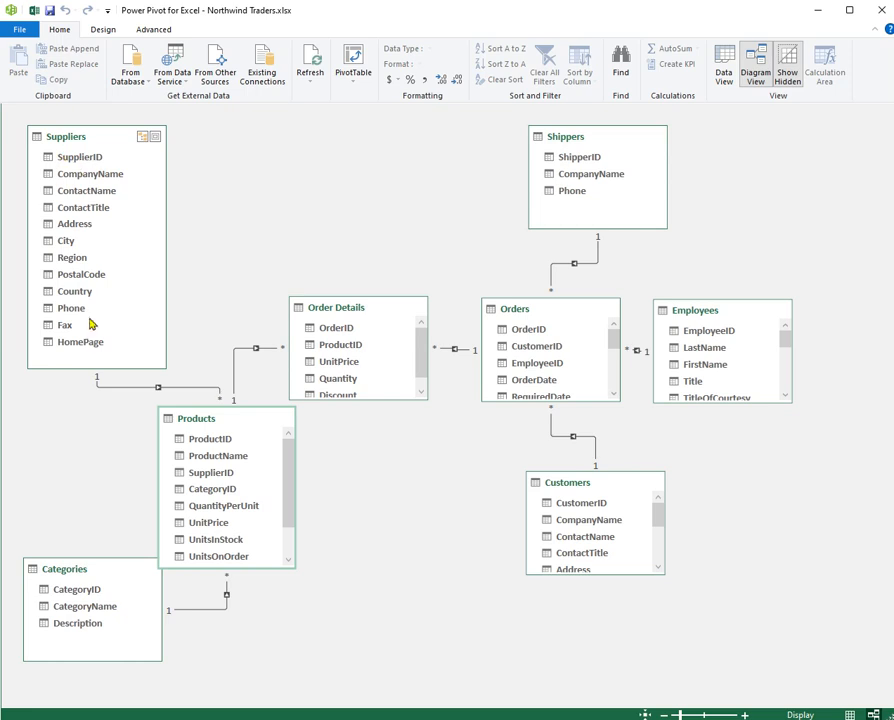
click(117, 390)
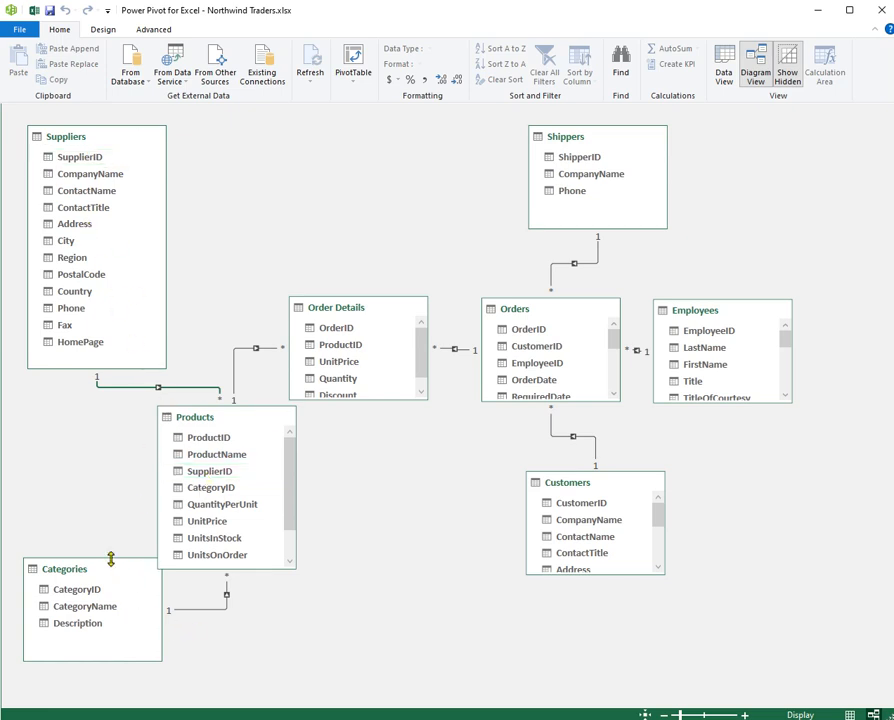
drag(112, 564, 90, 606)
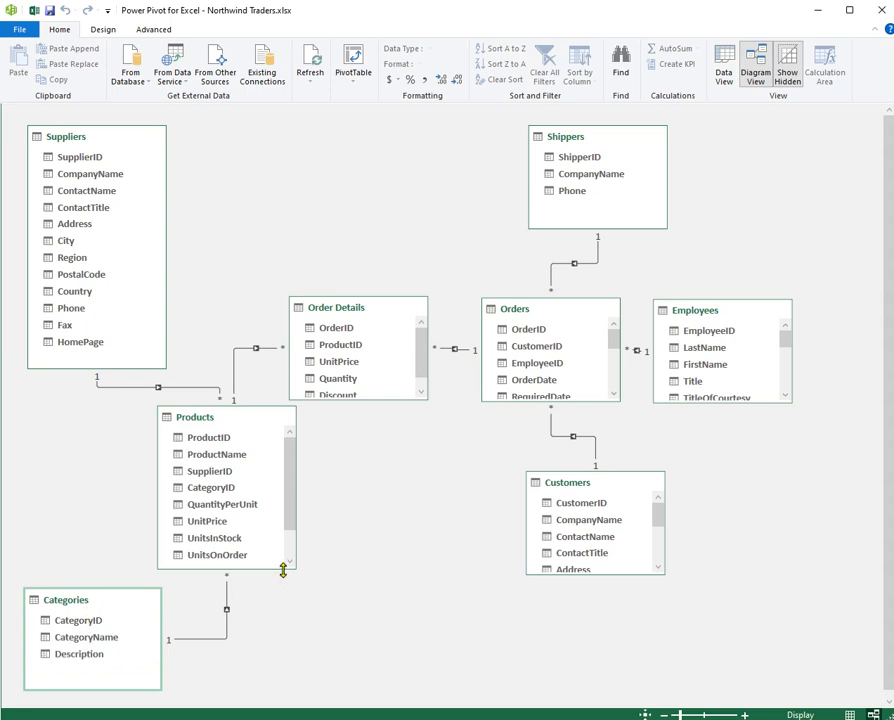
drag(284, 570, 286, 632)
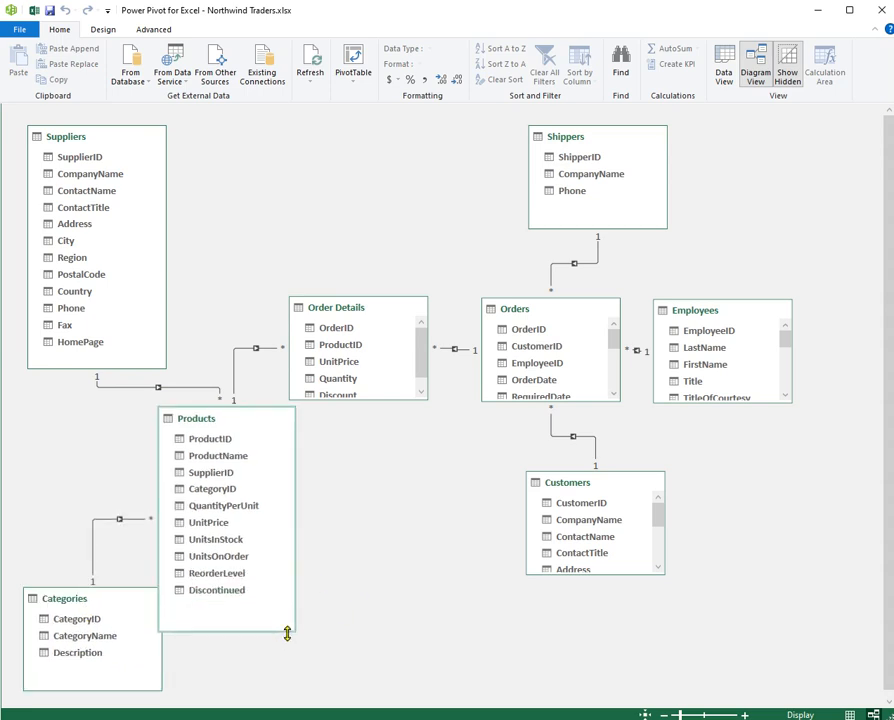
click(93, 568)
Step: Move the Orders table up and Employees to the right, and enlarge them to show all fields through ShipCountry and ReportsTo
drag(594, 310, 540, 162)
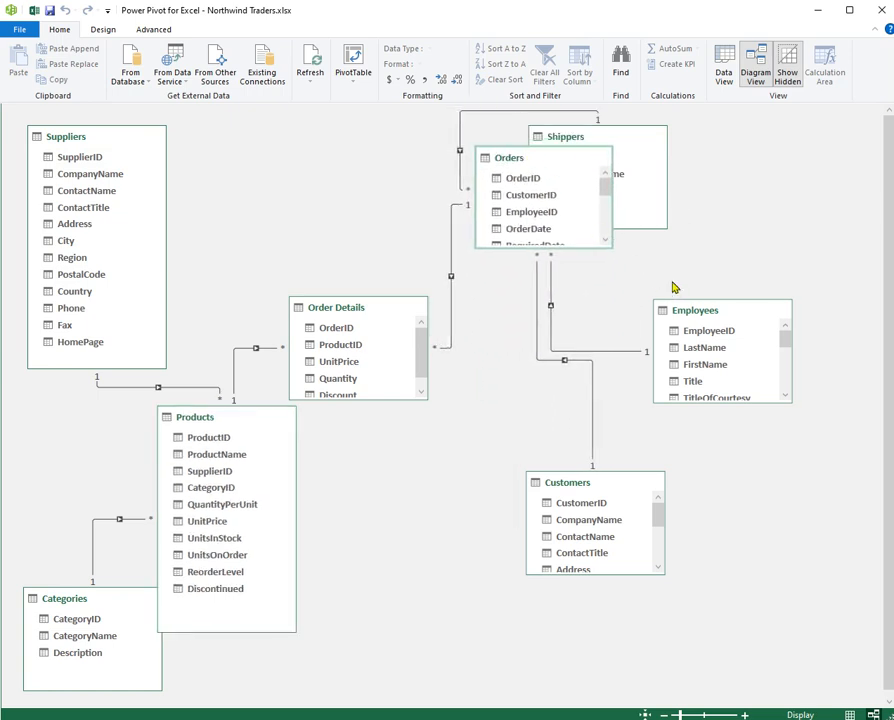
drag(573, 248, 577, 421)
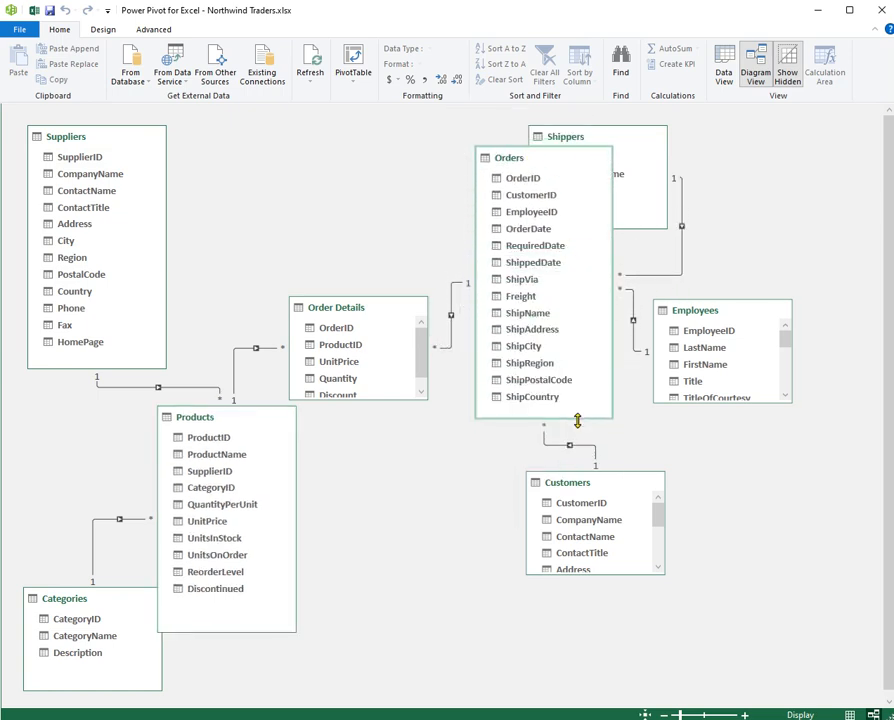
drag(730, 314, 772, 310)
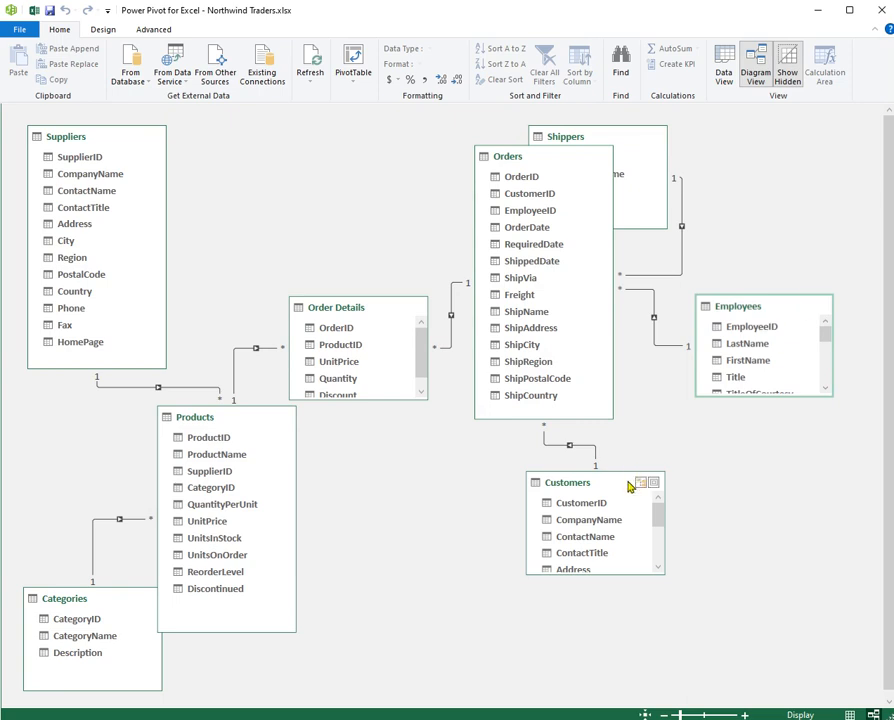
drag(629, 486, 800, 537)
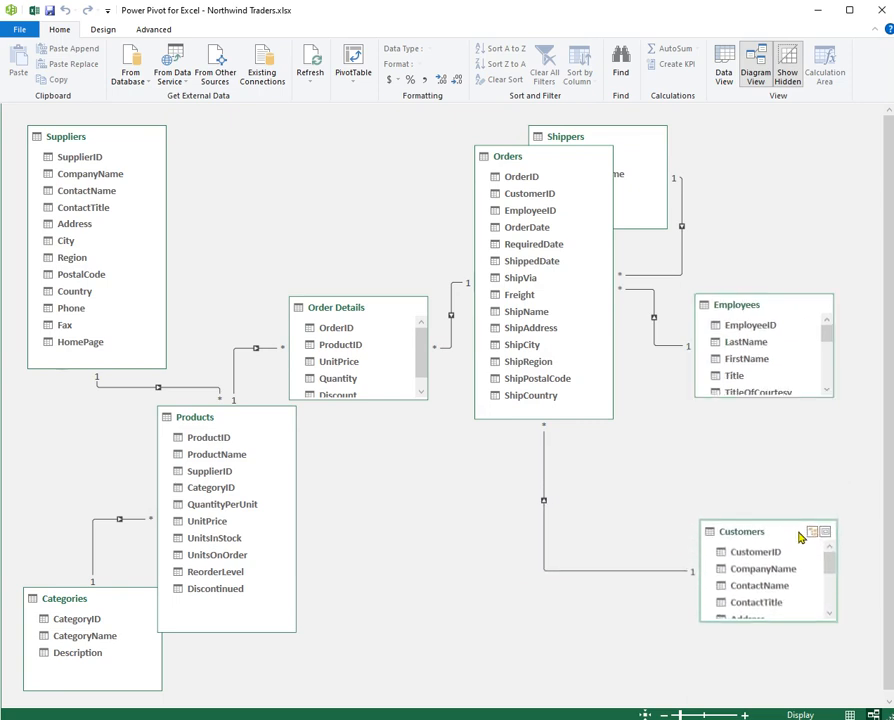
drag(789, 398, 787, 596)
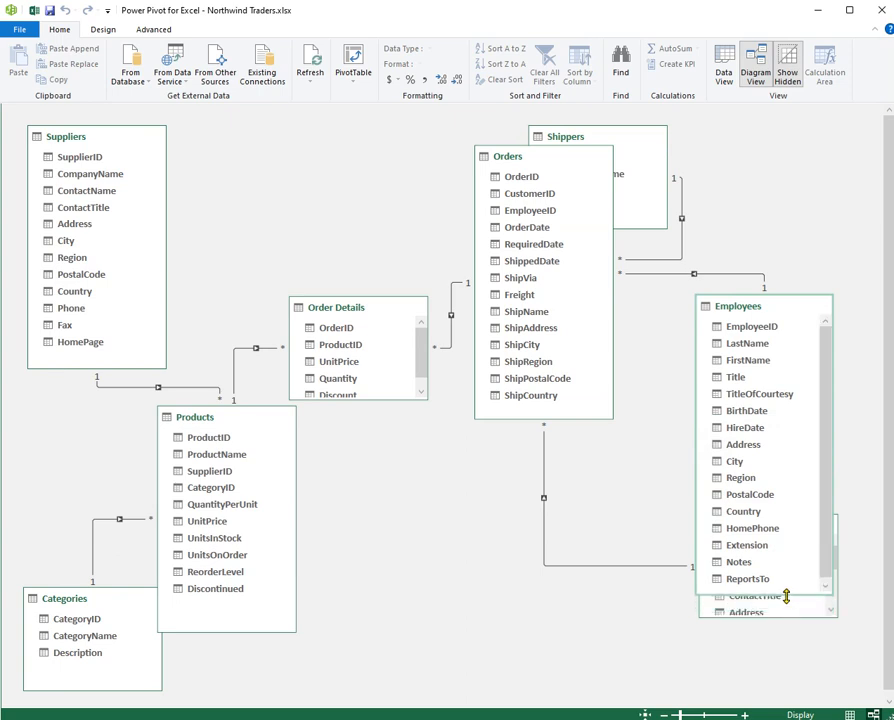
Step: Place the Customers table below Orders, beside Employees, and enlarge it to show all its fields through Fax
click(770, 616)
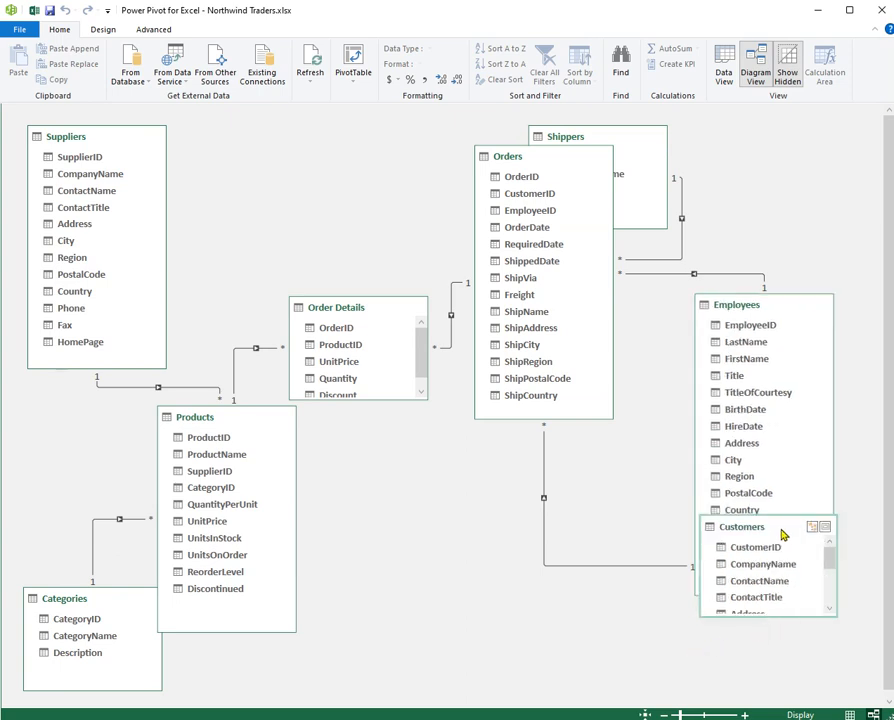
drag(782, 532, 630, 484)
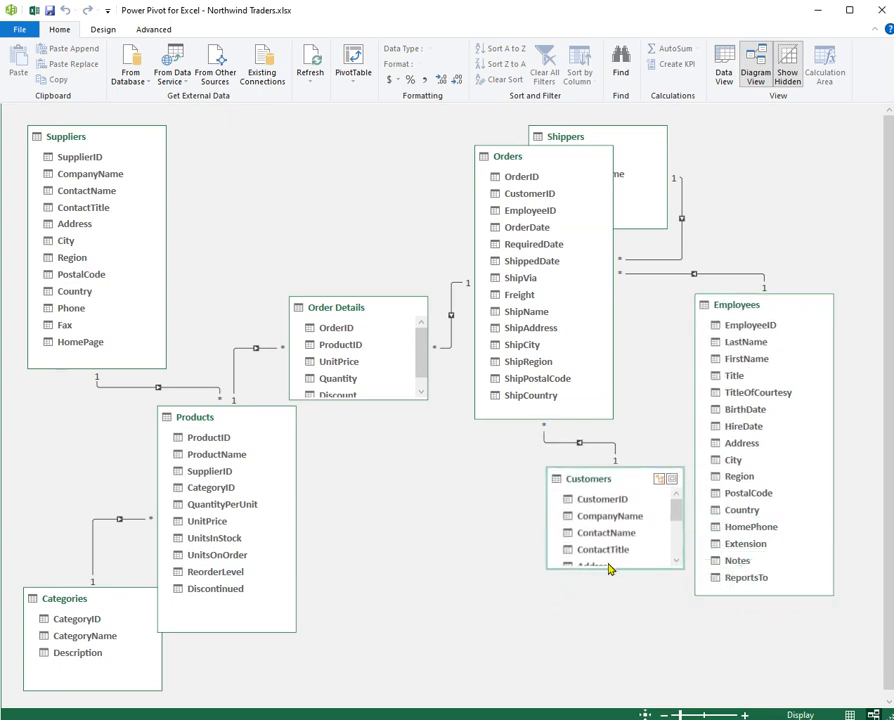
drag(610, 568, 615, 616)
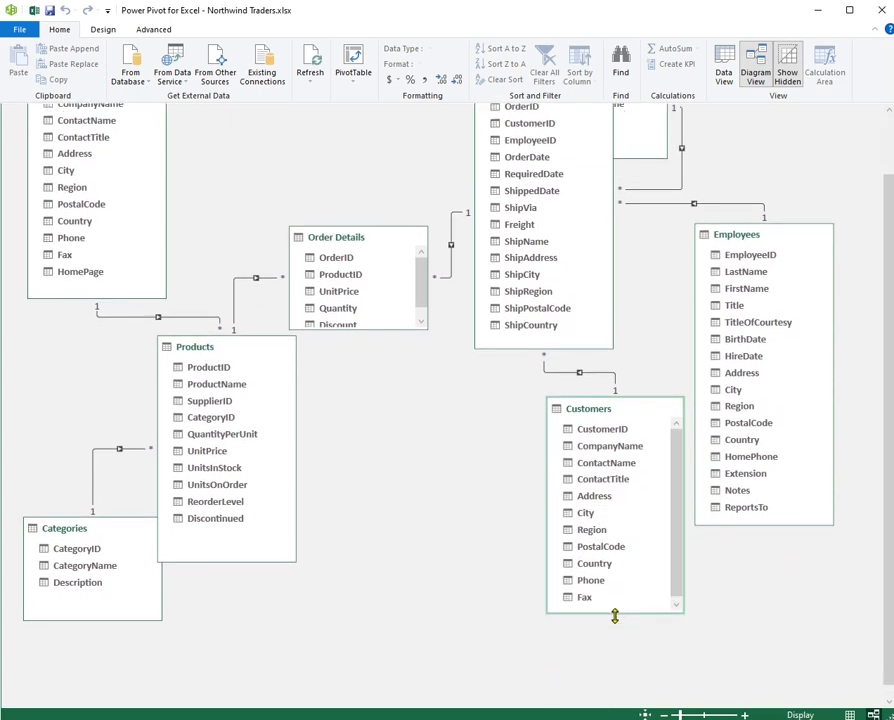
Step: Move the Shippers table above Employees, shorten it slightly, and highlight its relationship with Orders
drag(632, 131, 800, 124)
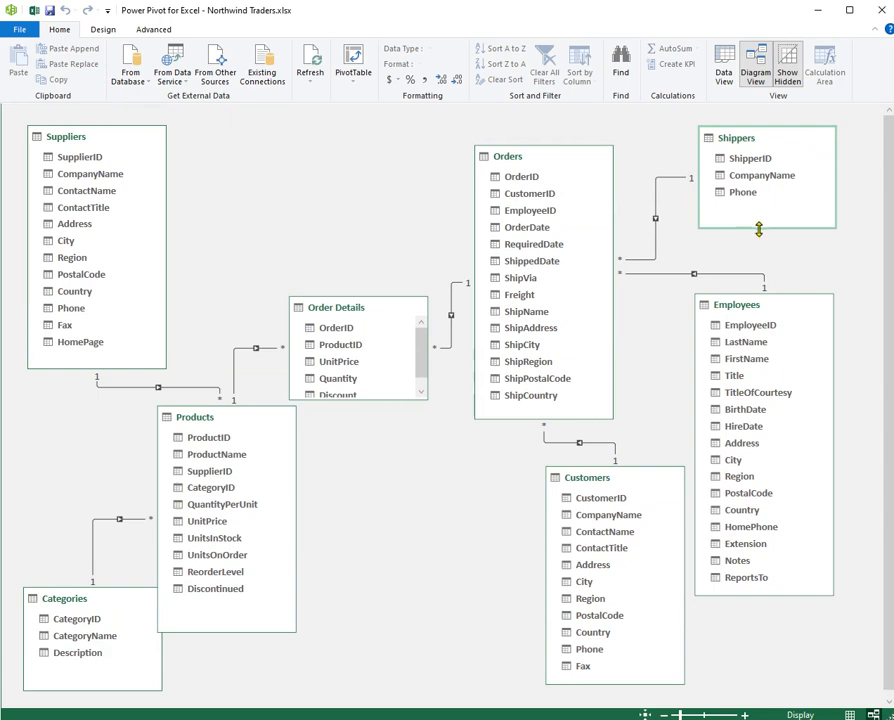
mouse_move(759, 230)
mouse_down()
mouse_move(761, 210)
mouse_move(760, 219)
mouse_up()
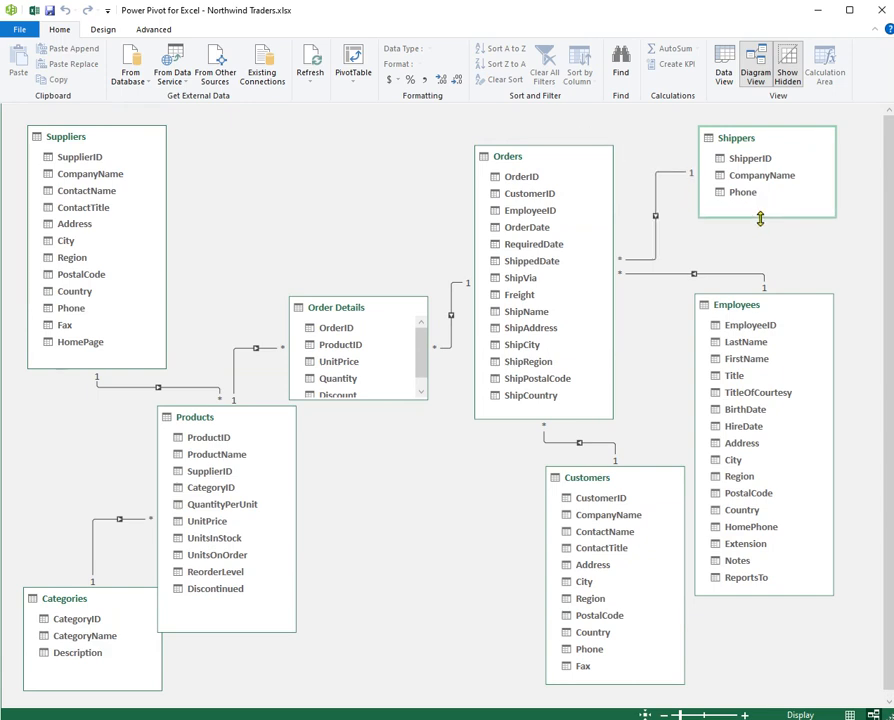
click(655, 214)
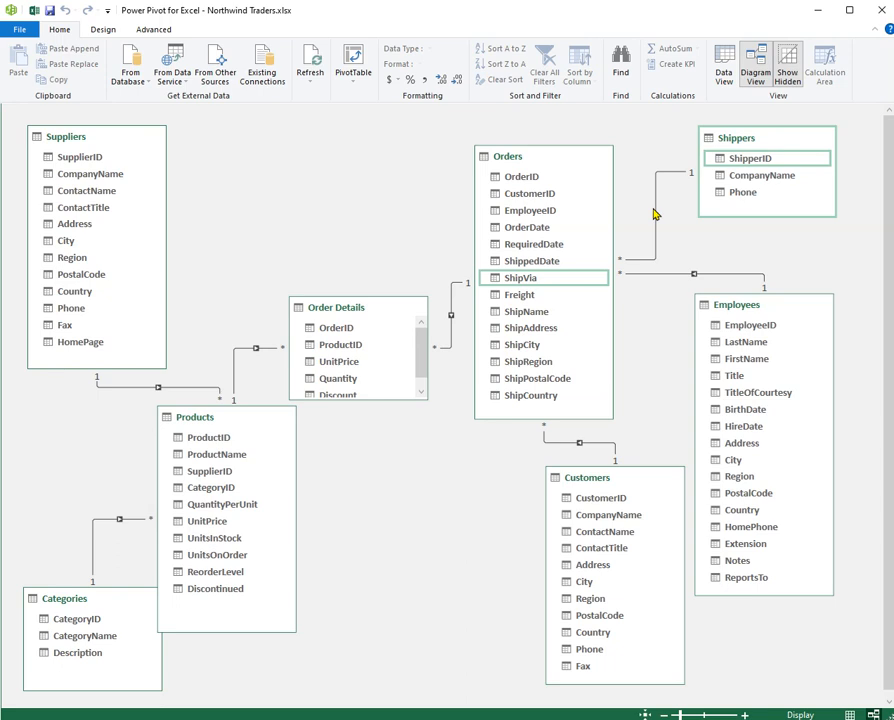
Step: Shift the Employees table slightly right and Customers left between Products and Orders, highlighting each table's relationship with Orders
drag(792, 310, 820, 316)
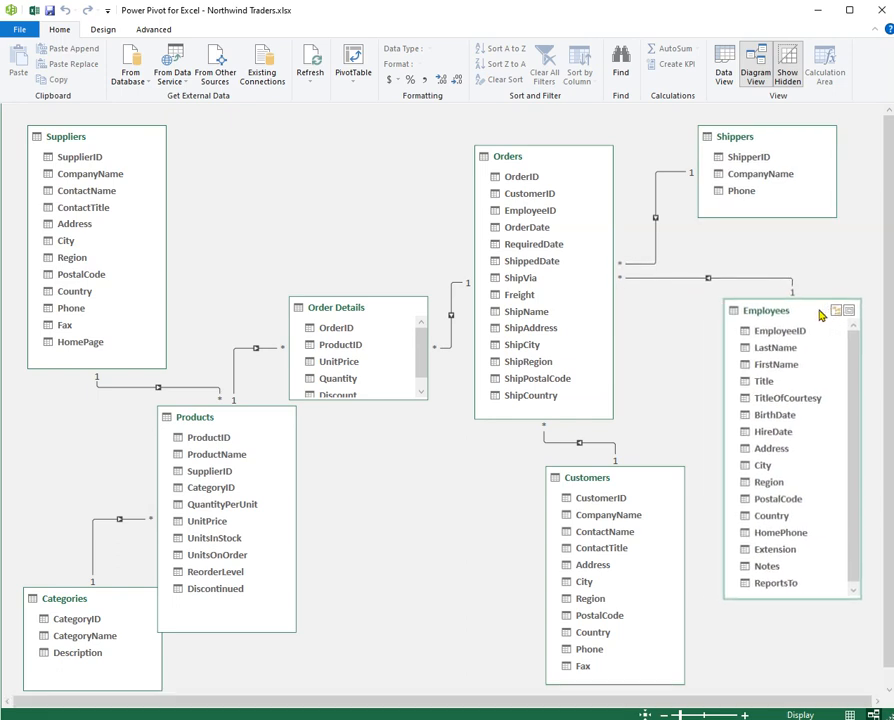
click(744, 280)
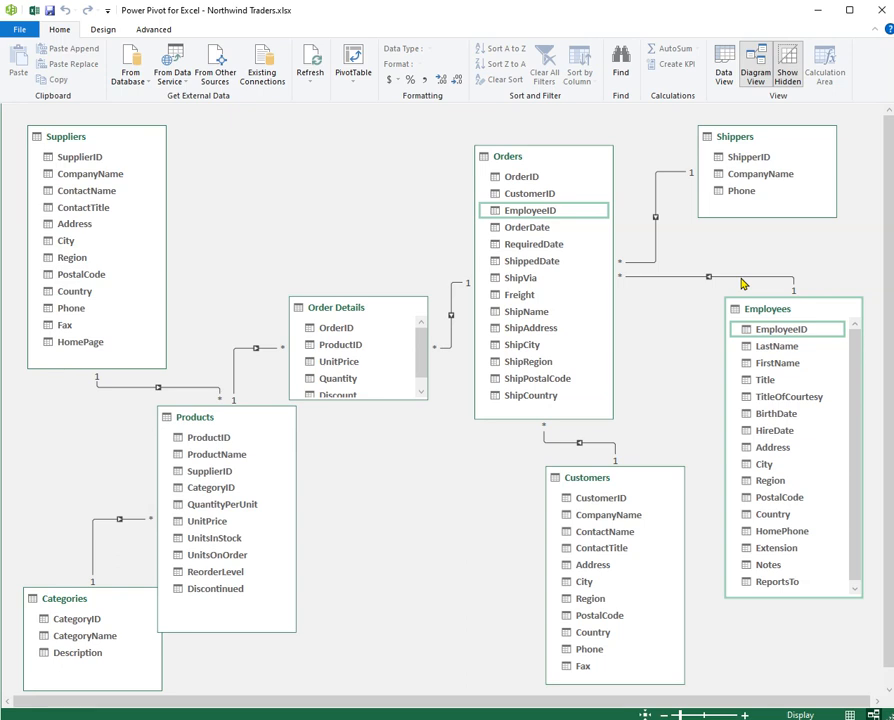
click(738, 293)
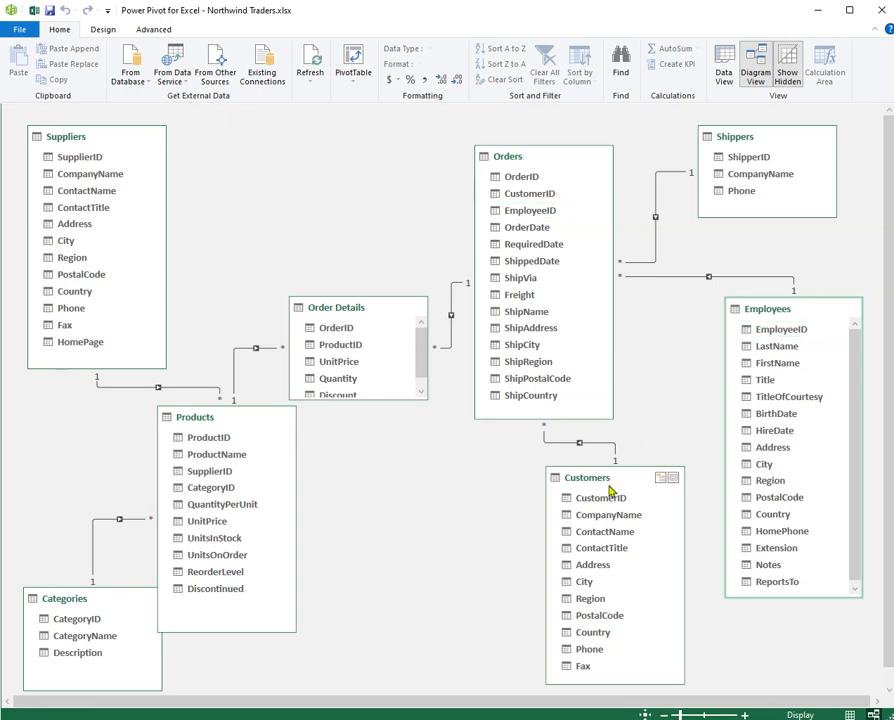
drag(596, 480, 424, 474)
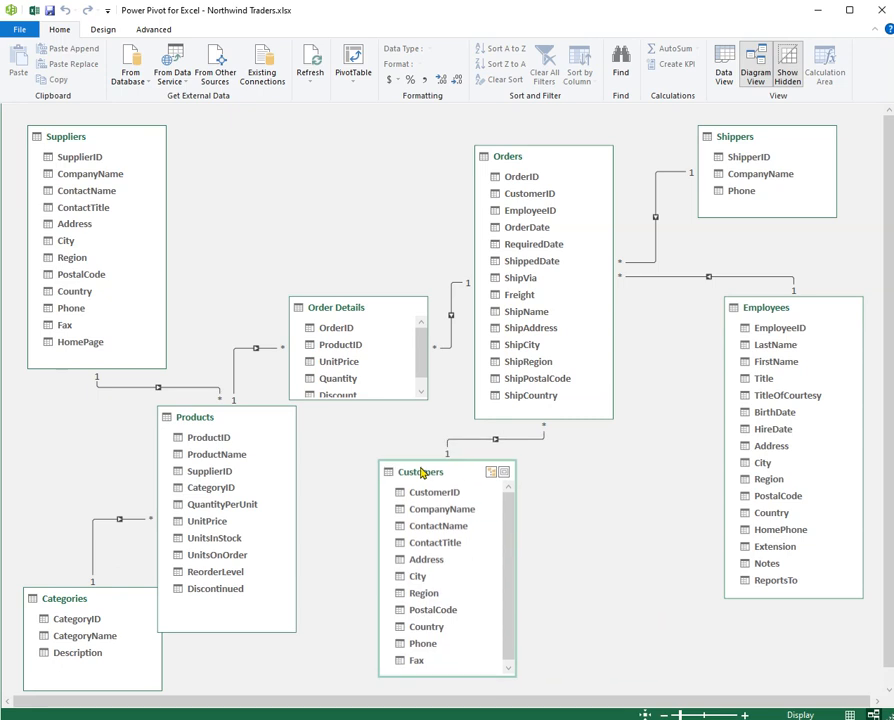
click(482, 444)
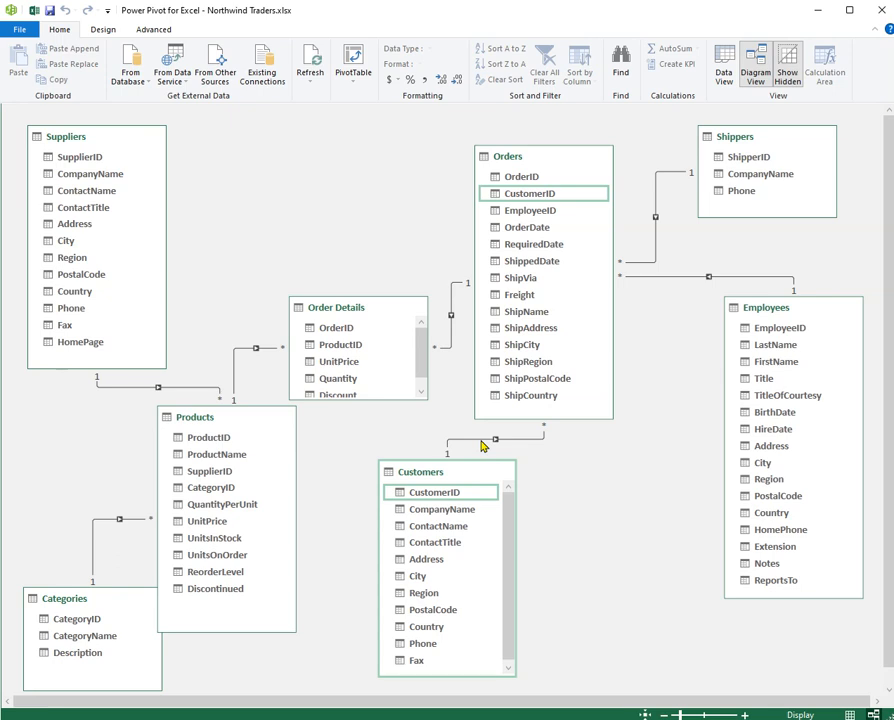
Step: Move the Order Details table up beside Orders, enlarge it to show all fields, and highlight its relationships with Orders and Products
drag(392, 308, 367, 155)
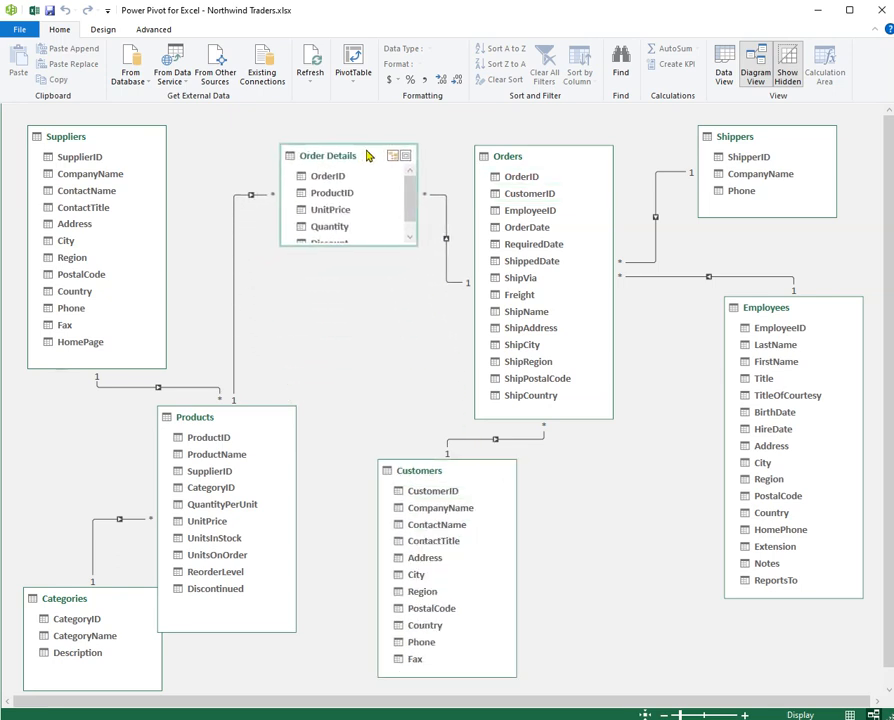
drag(361, 246, 355, 371)
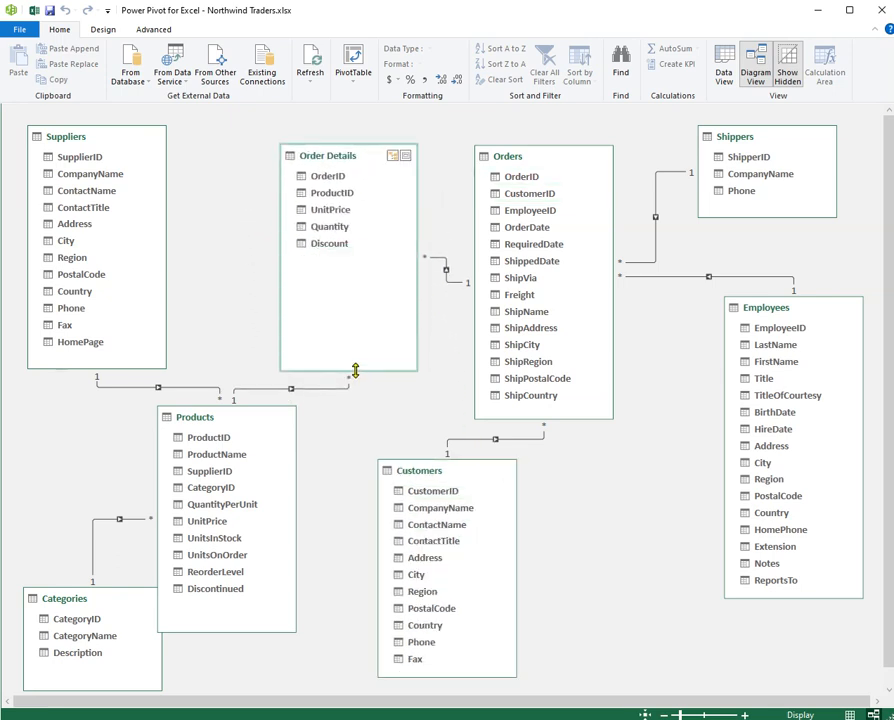
click(446, 280)
click(307, 390)
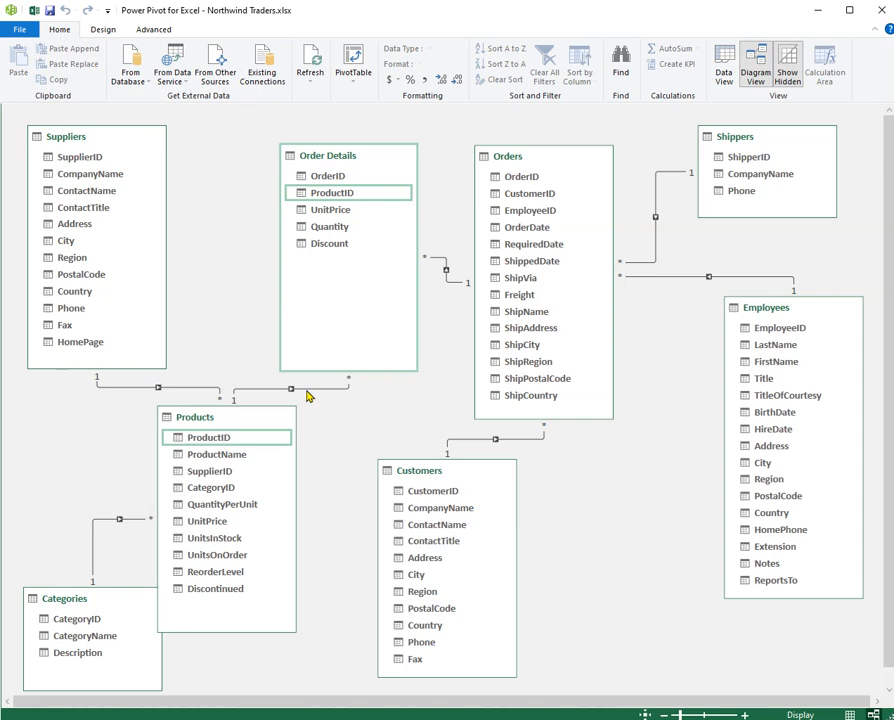
Step: Compare the table data with the relationship diagram, finishing on the data grid
click(724, 70)
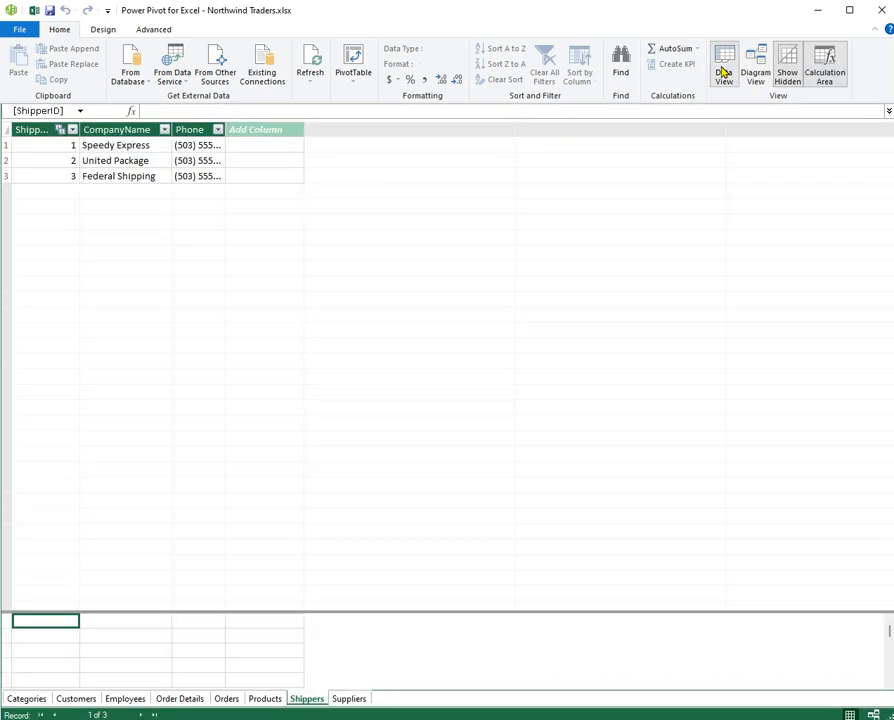
click(756, 70)
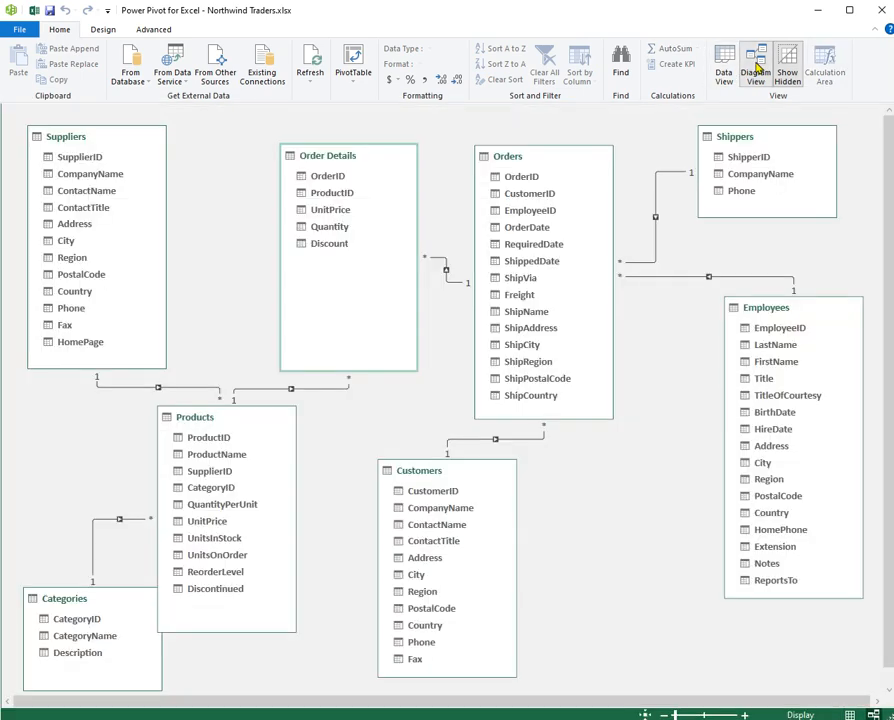
click(725, 72)
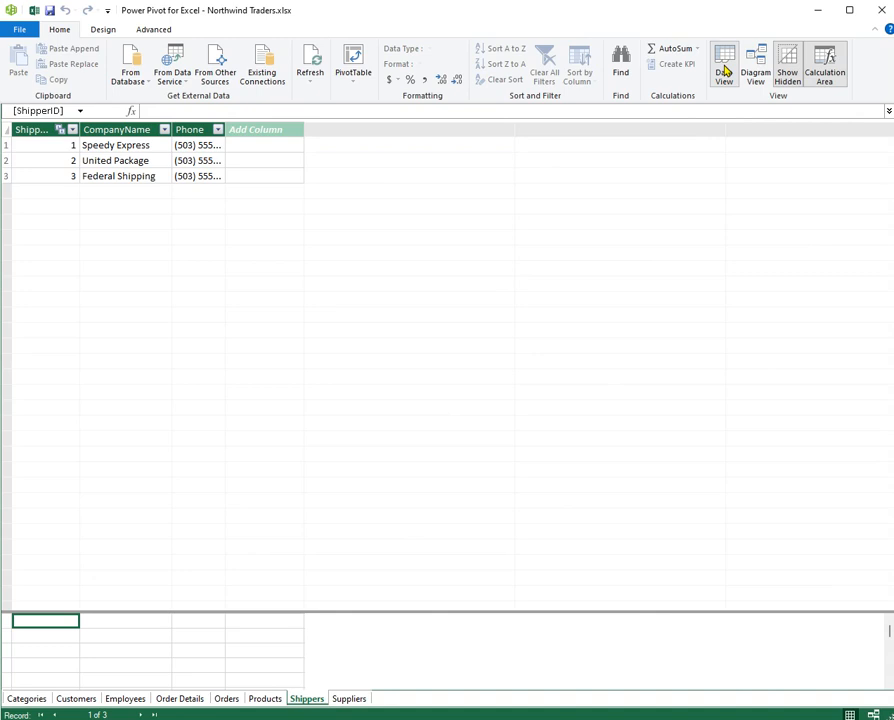